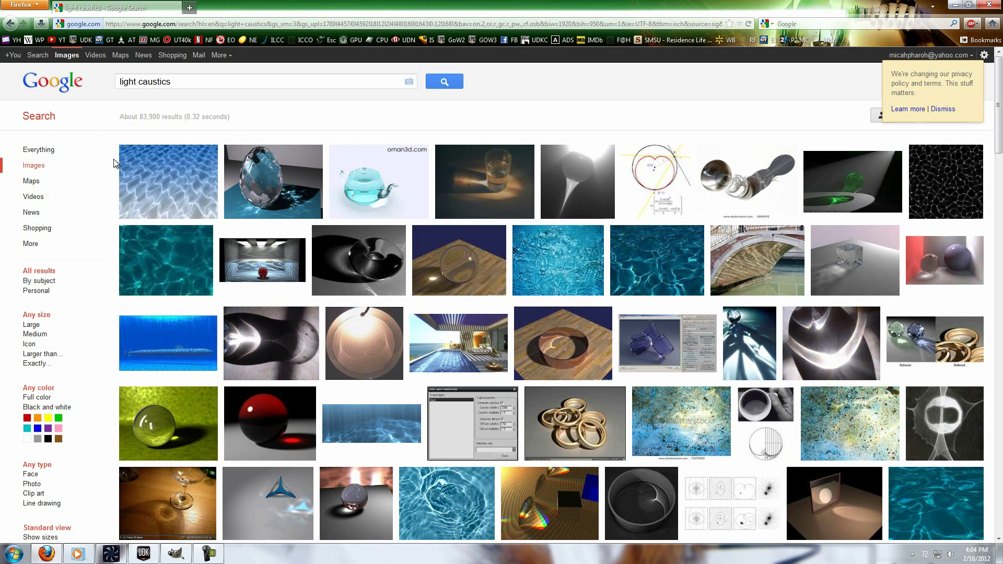
# Look through the image search results for light caustics.
pyautogui.scroll(-3, 114, 159)
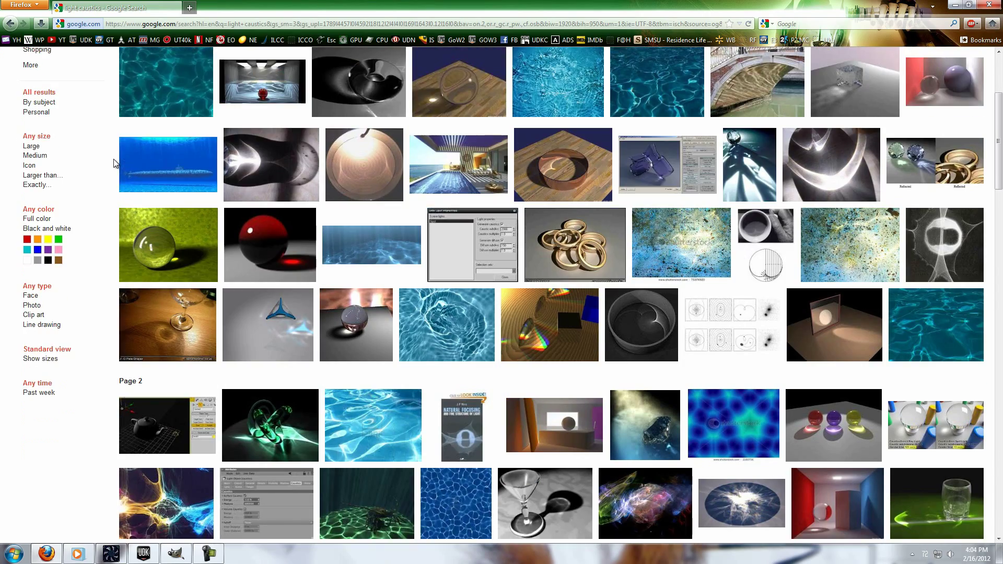
pyautogui.scroll(-7, 115, 163)
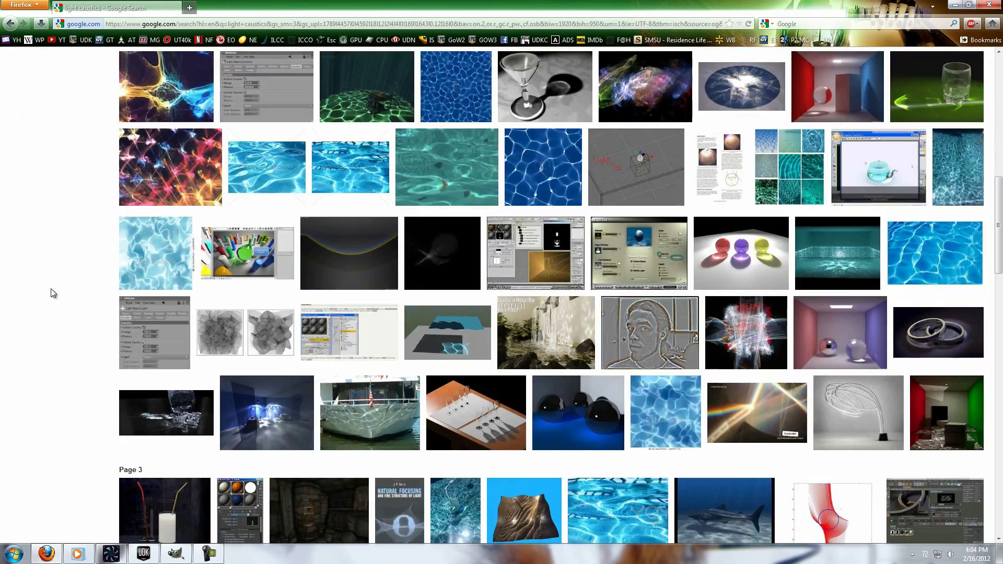
pyautogui.scroll(-8, 49, 277)
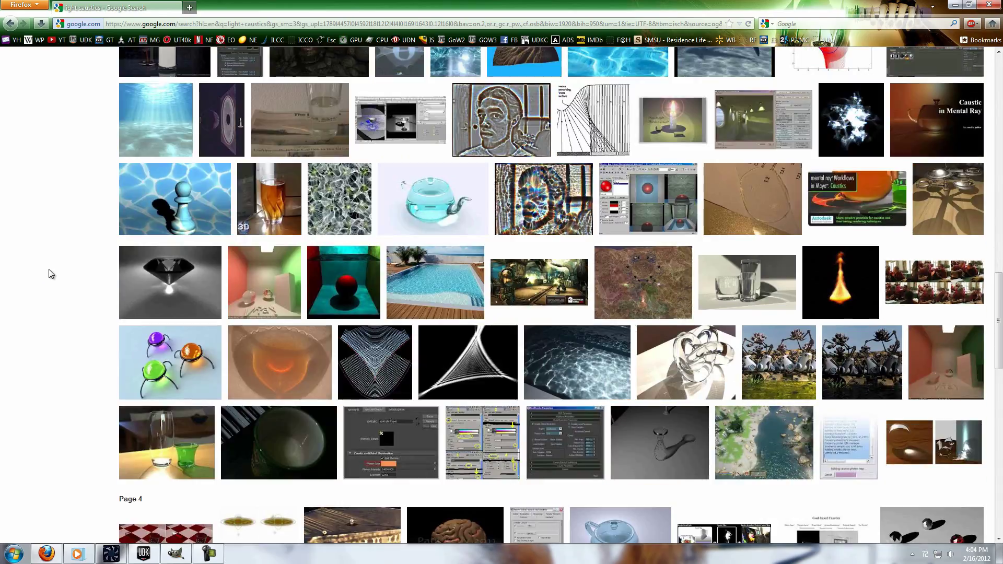
pyautogui.scroll(-3, 49, 274)
pyautogui.scroll(20, 71, 245)
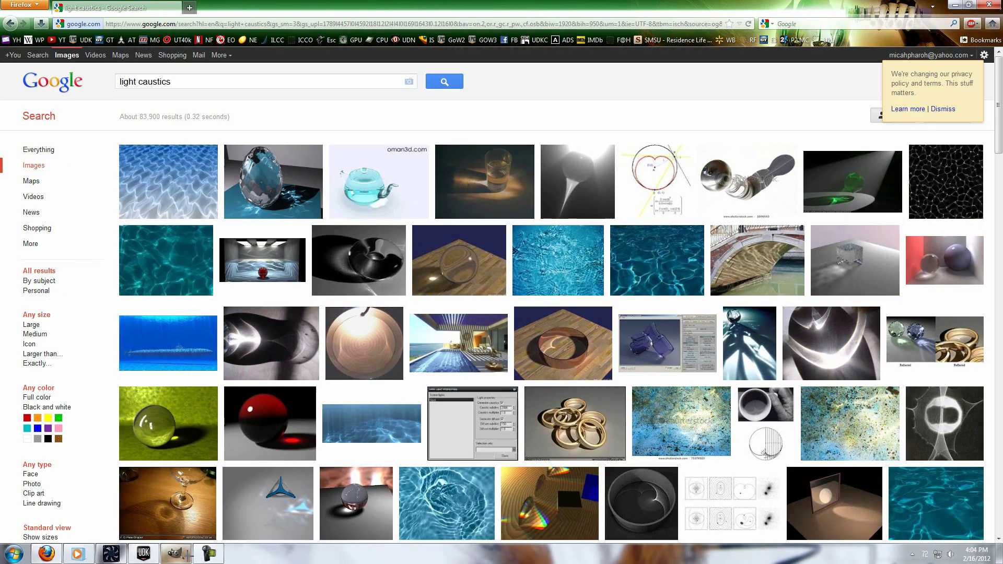
# Switch to Unreal Development Kit and view the cube and its shadow in the level.
pyautogui.click(143, 554)
pyautogui.moveTo(403, 313); pyautogui.dragTo(384, 327, button='right')
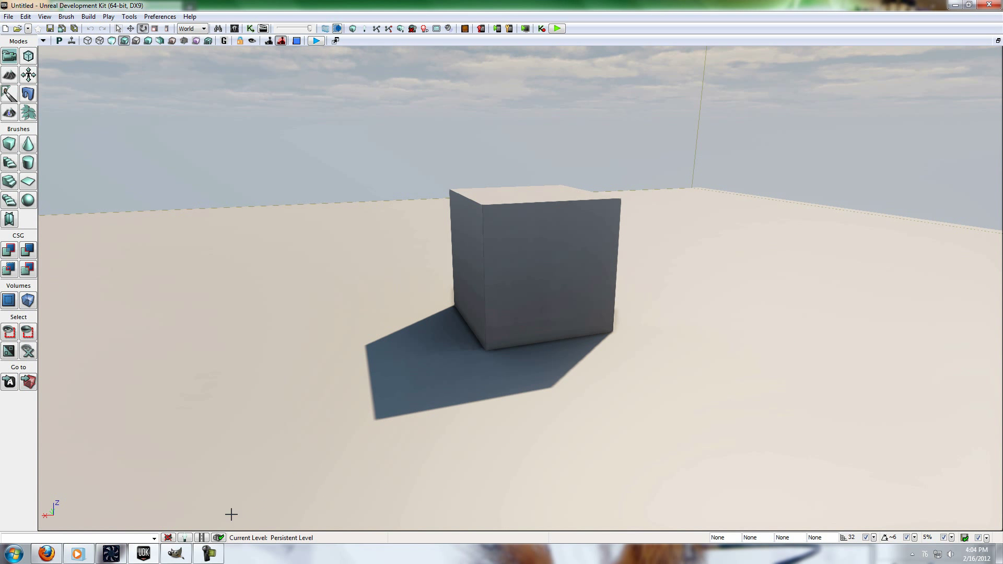
pyautogui.moveTo(336, 406); pyautogui.dragTo(402, 391, button='right')
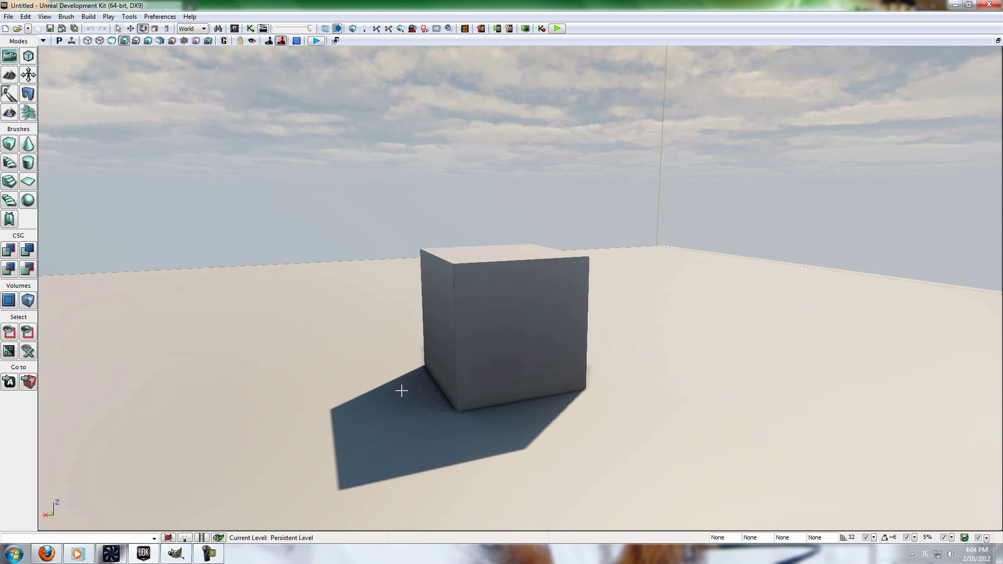
# Switch to GIMP and create a new blank 512x512 image.
pyautogui.click(176, 557)
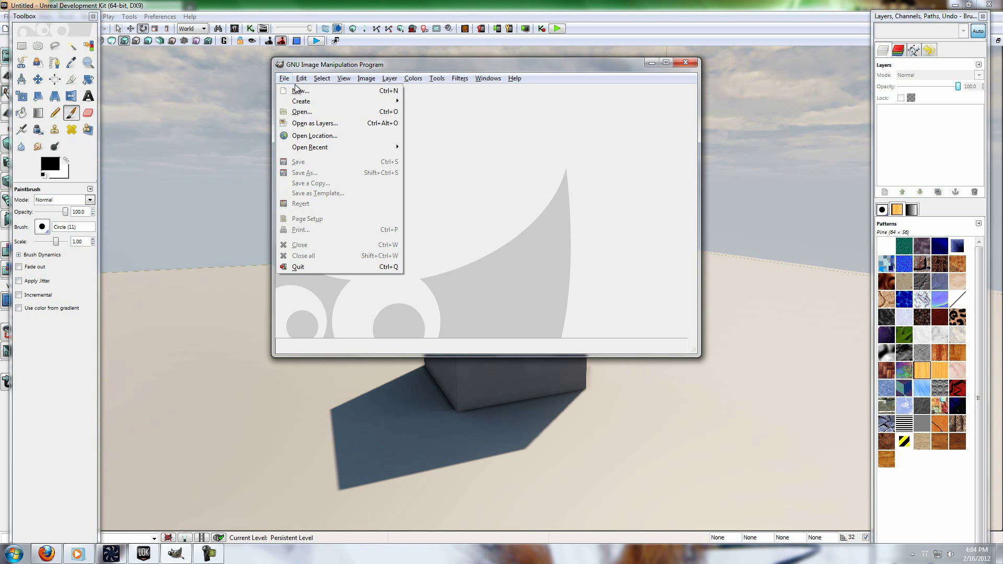
pyautogui.click(283, 88)
pyautogui.click(289, 92)
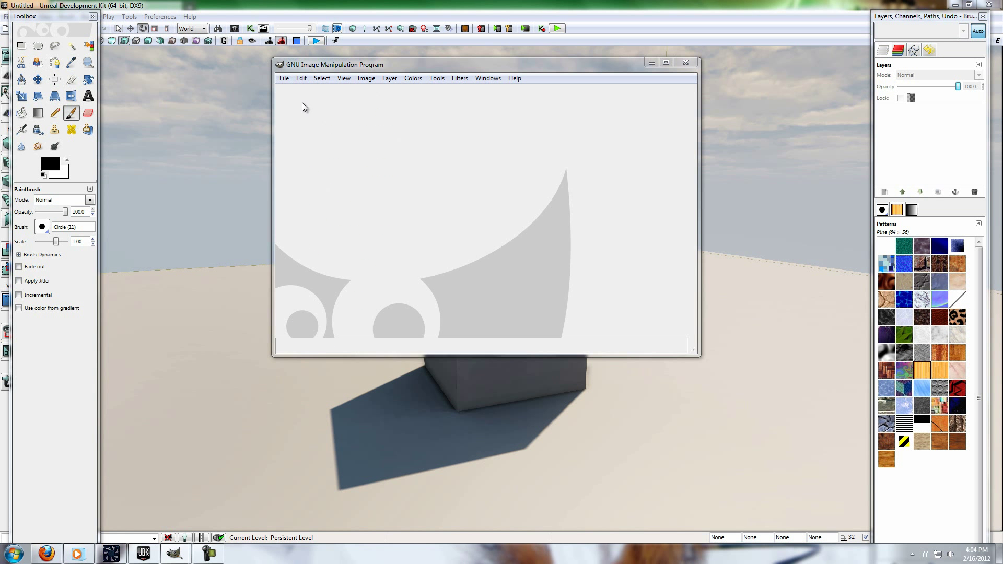
pyautogui.click(462, 357)
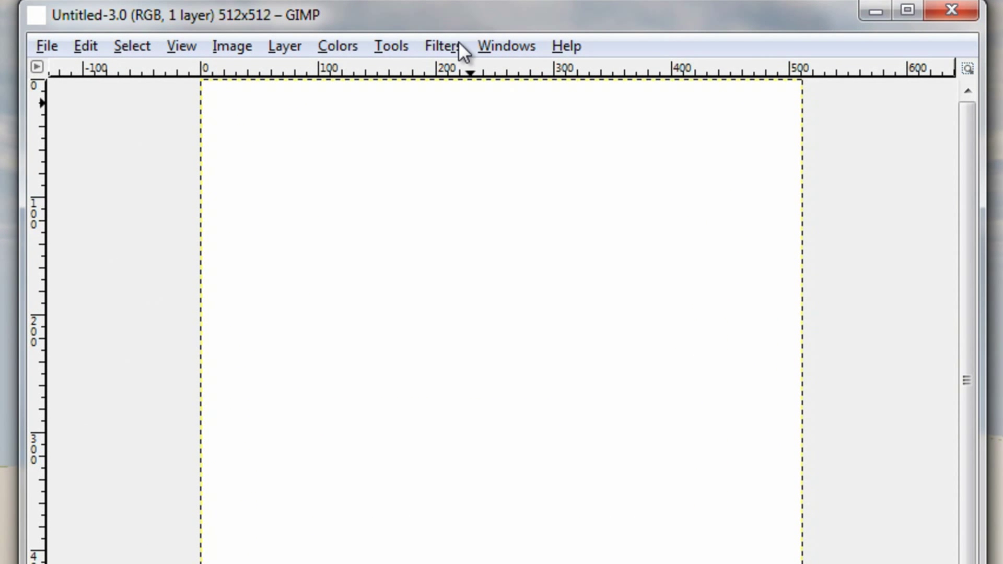
# Start a Difference Clouds render with detail 1, X and Y size 1.5, Turbulent and Tilable enabled, and a newly randomized seed.
pyautogui.click(459, 46)
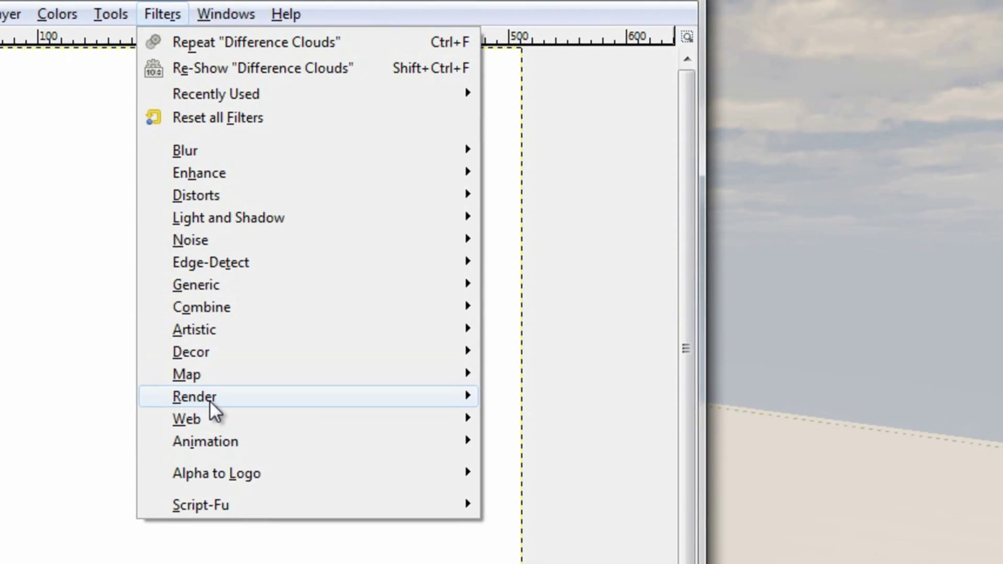
pyautogui.moveTo(476, 429)
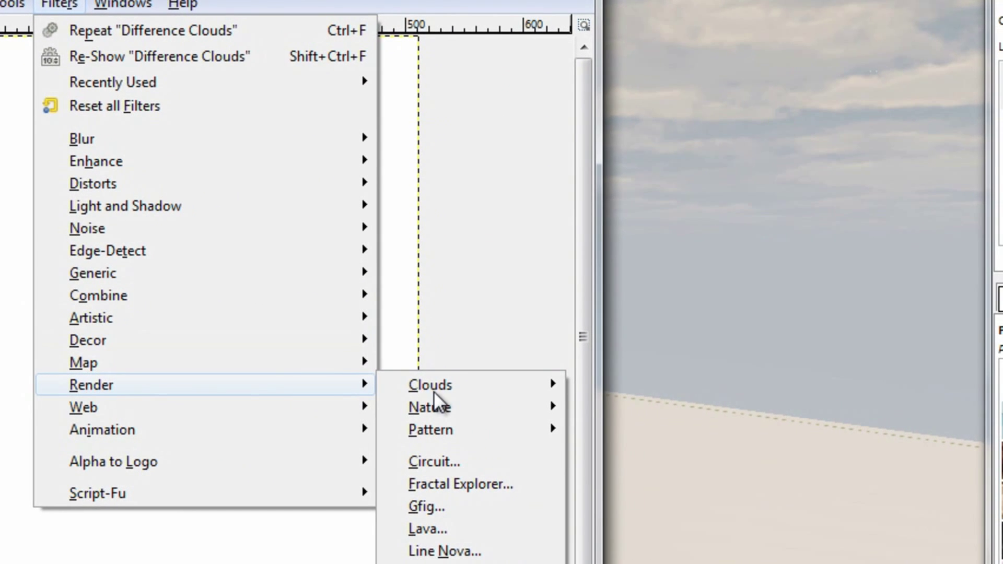
pyautogui.moveTo(436, 391)
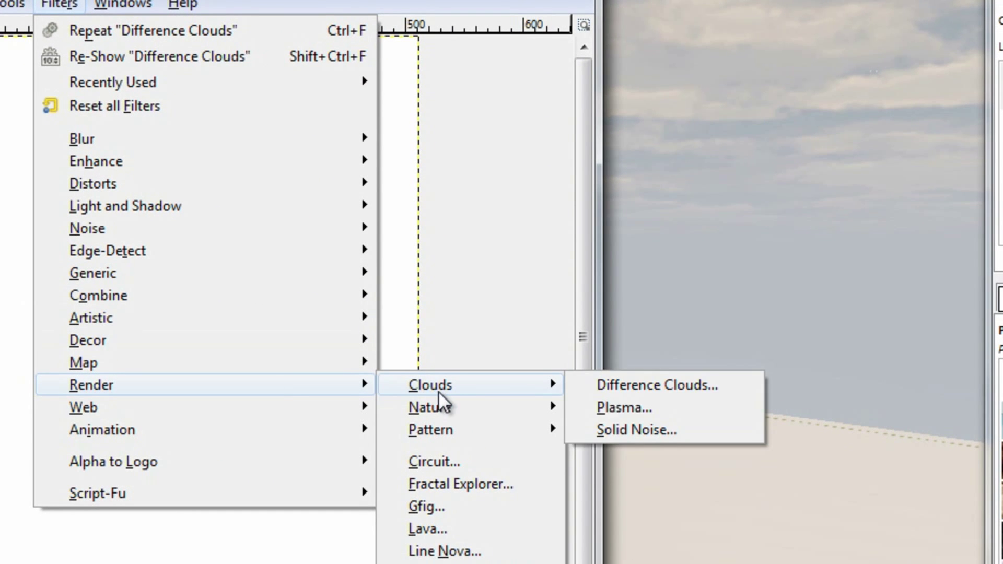
pyautogui.click(628, 387)
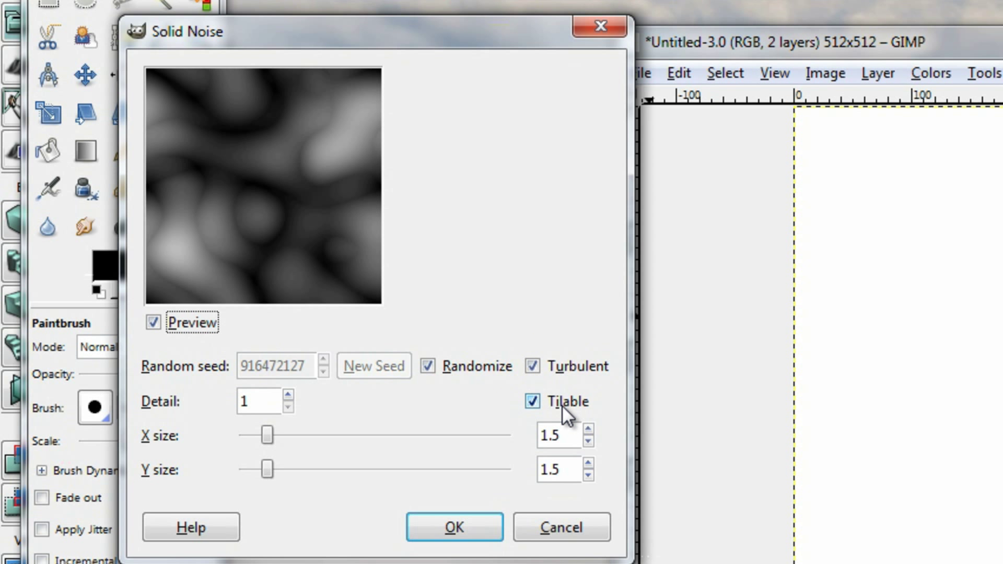
pyautogui.click(473, 367)
pyautogui.click(454, 368)
# Compare the clouds preview with and without Turbulent, and render the clouds with both Turbulent and Tilable enabled.
pyautogui.click(565, 368)
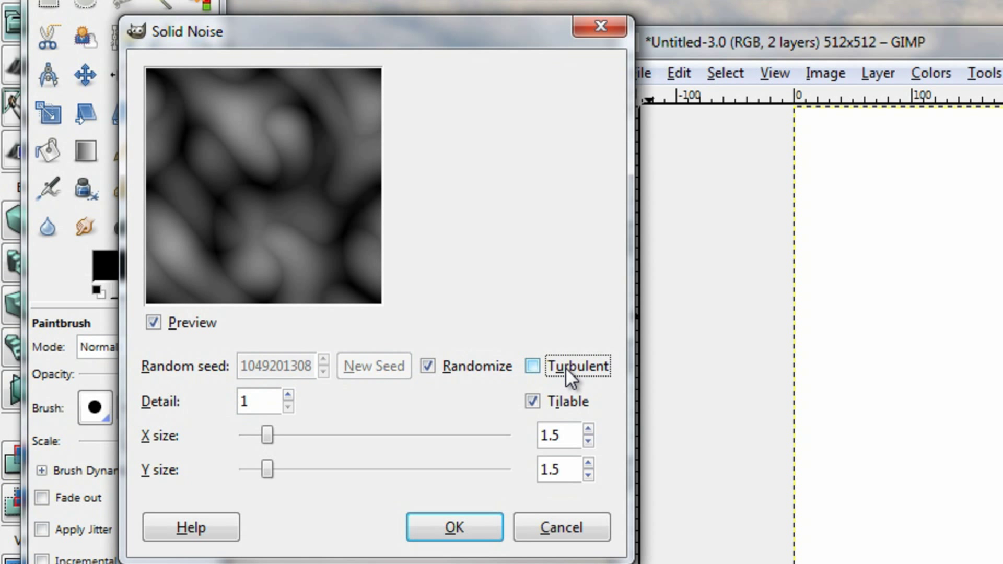
pyautogui.click(565, 368)
pyautogui.click(565, 368)
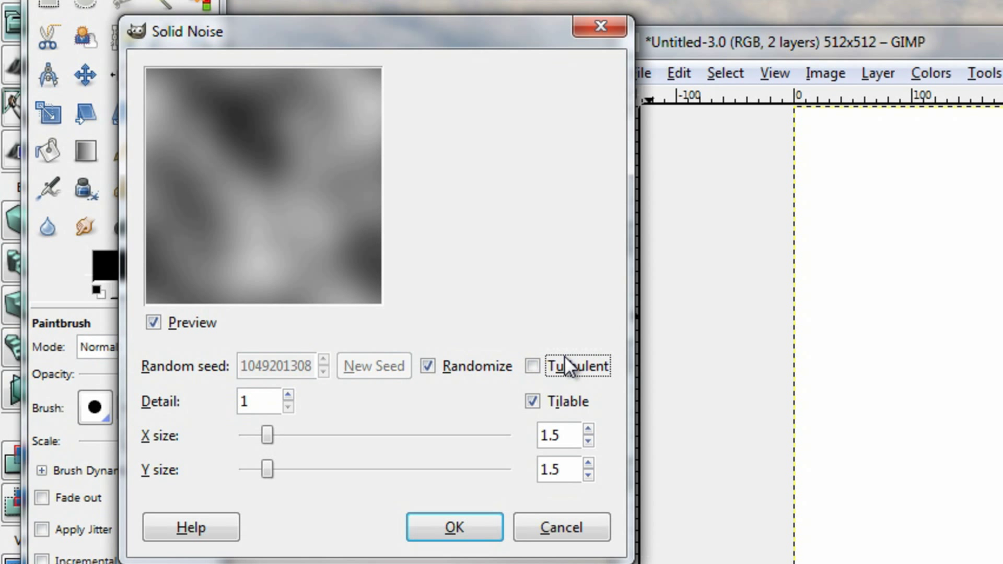
pyautogui.click(565, 365)
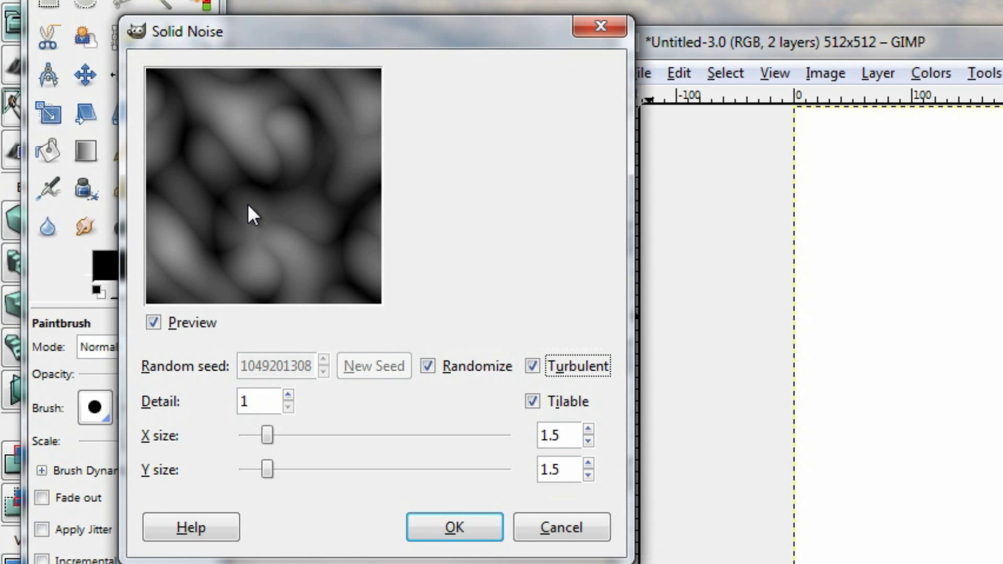
pyautogui.click(566, 403)
pyautogui.click(566, 402)
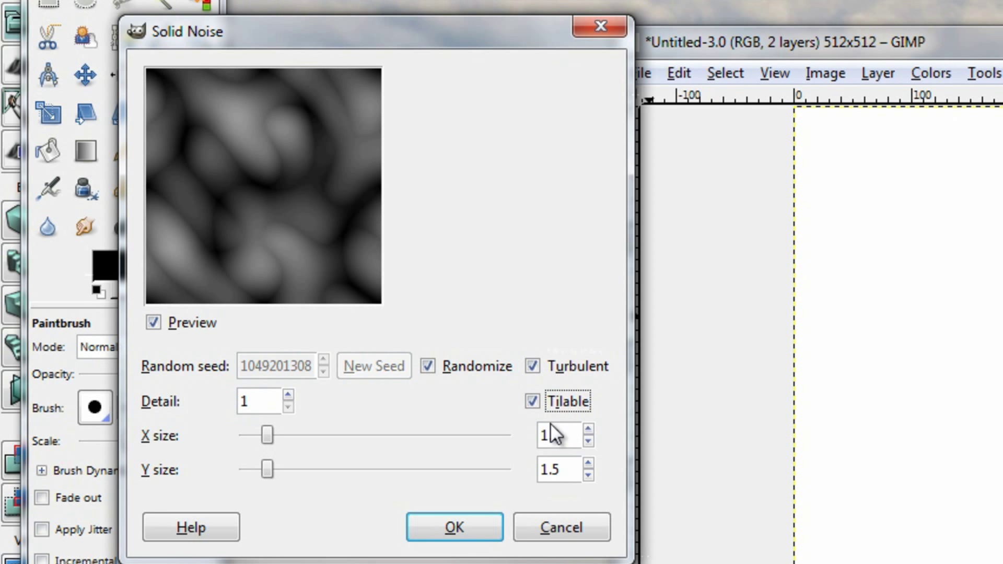
pyautogui.click(469, 528)
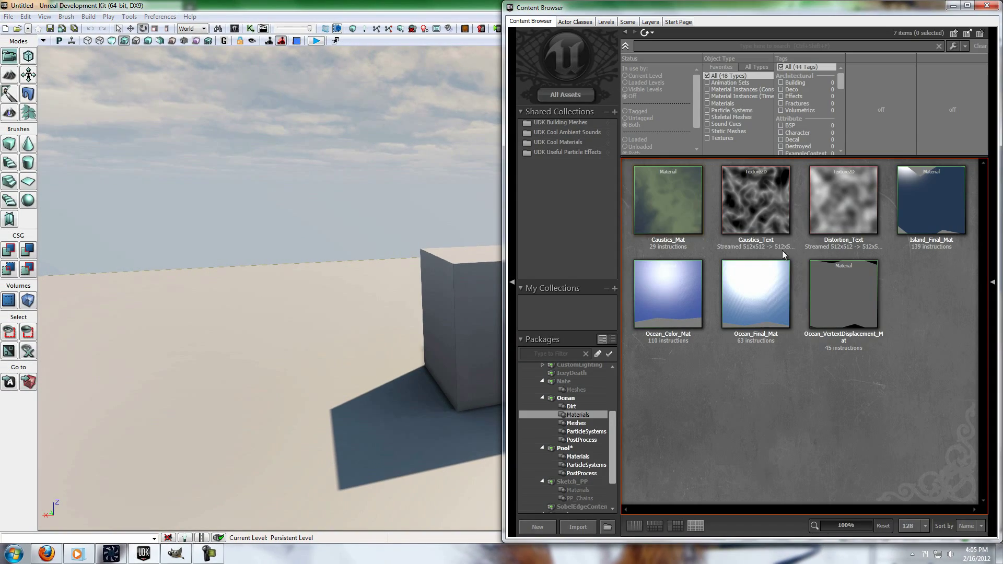
# View the Caustics_Text texture from the Ocean package's Materials group and look around the level.
pyautogui.doubleClick(775, 220)
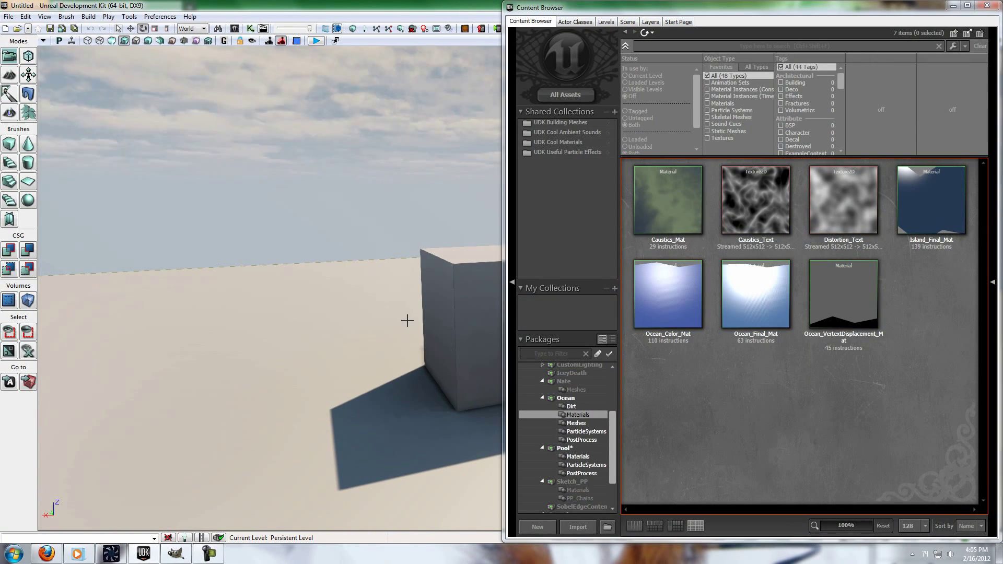
pyautogui.moveTo(408, 321)
pyautogui.mouseDown(button='right')
pyautogui.moveTo(422, 325)
pyautogui.moveTo(394, 314)
pyautogui.mouseUp(button='right')
pyautogui.moveTo(394, 314); pyautogui.dragTo(435, 318)
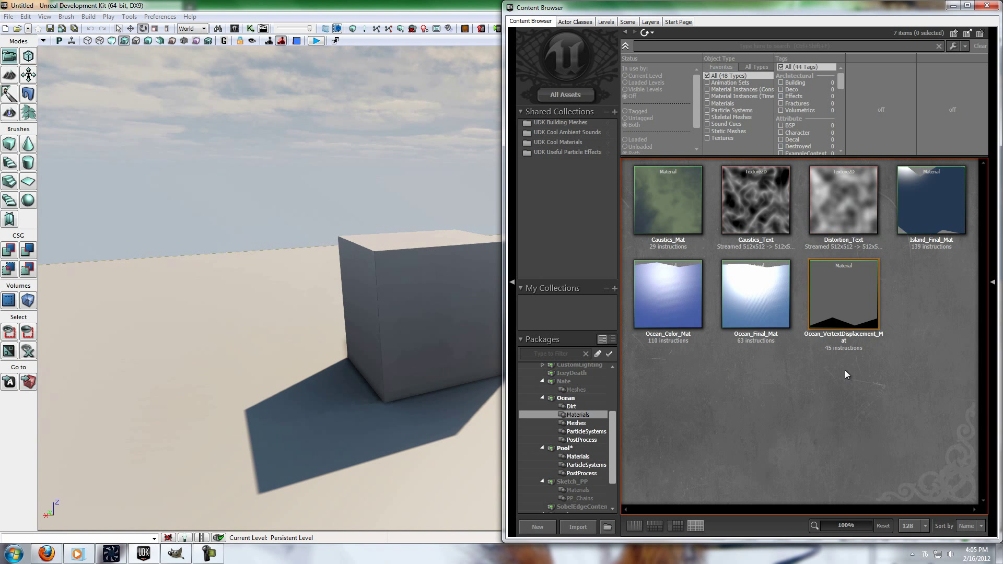
# Open the Caustics_Mat material from the Ocean package for editing and bring its node network into view.
pyautogui.click(657, 207)
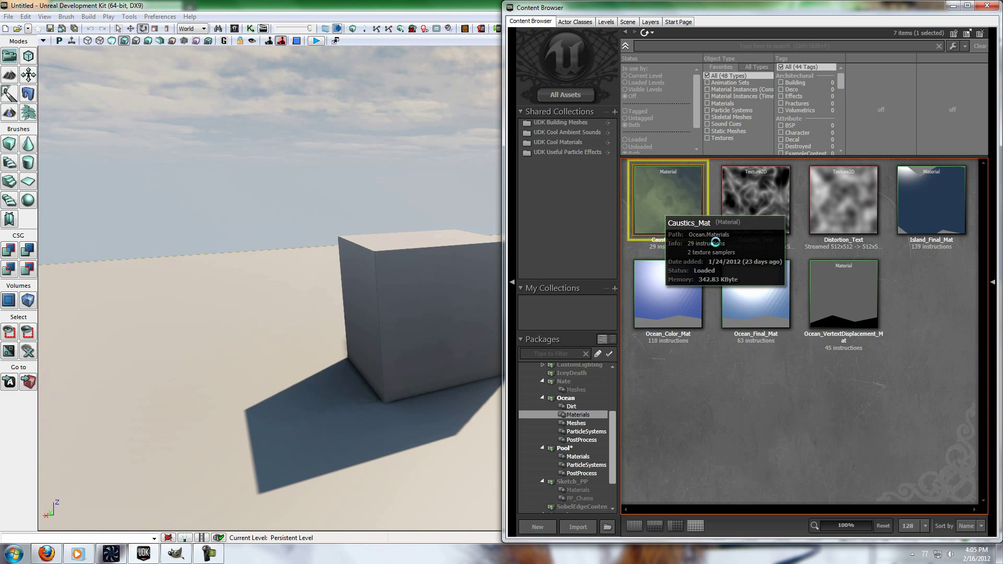
pyautogui.doubleClick(695, 225)
pyautogui.moveTo(694, 255); pyautogui.dragTo(596, 305)
pyautogui.scroll(-2, 596, 305)
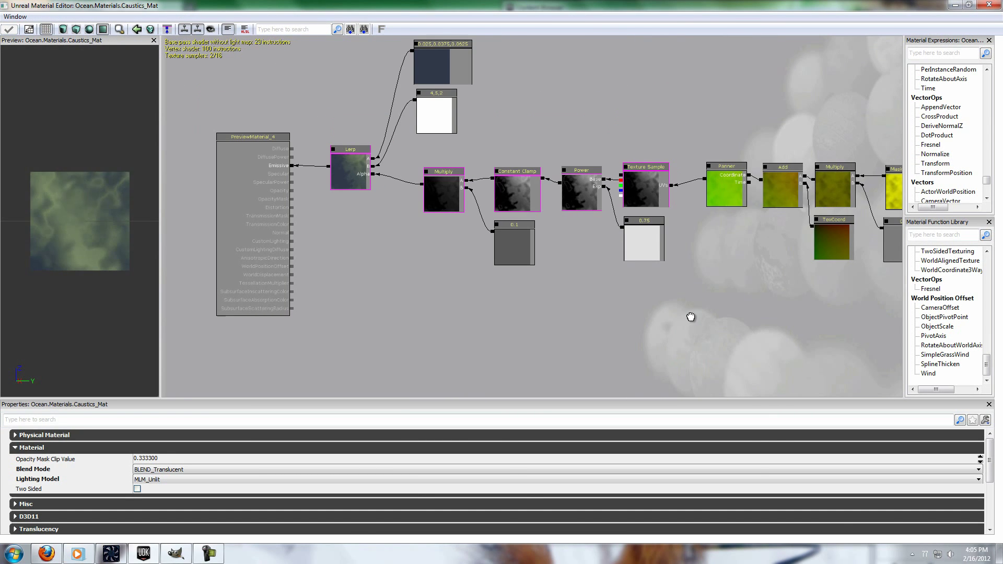
# Examine the distortion part of the material network and check which texture the upper distortion Texture Sample uses.
pyautogui.moveTo(730, 314); pyautogui.dragTo(193, 316)
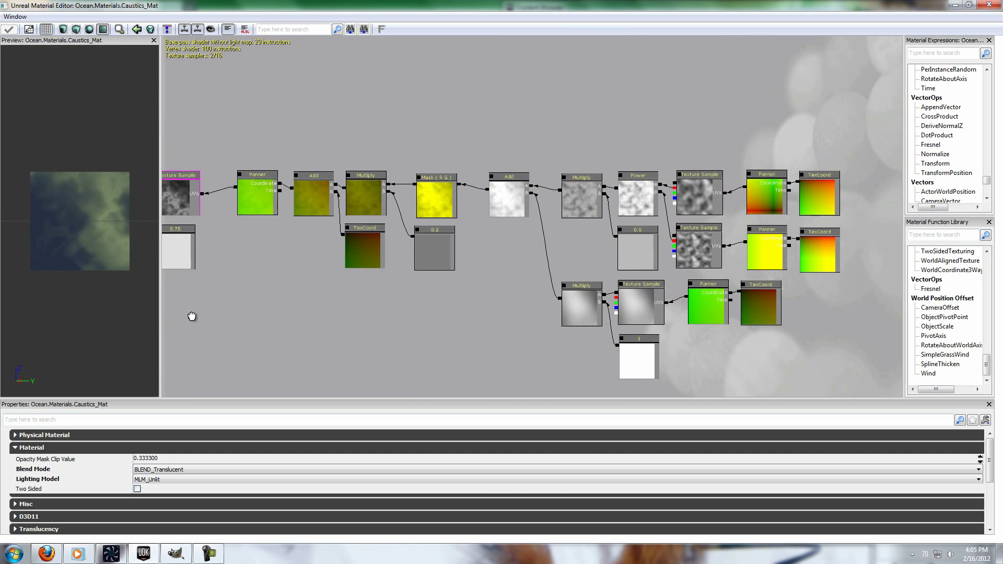
pyautogui.moveTo(528, 306); pyautogui.dragTo(466, 265)
pyautogui.scroll(2, 491, 266)
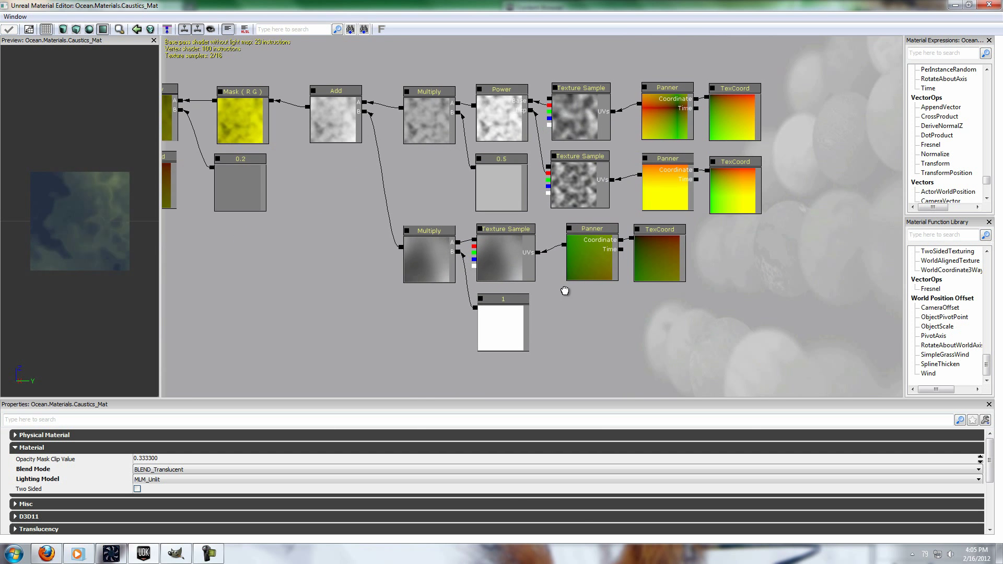
pyautogui.scroll(1, 689, 337)
pyautogui.moveTo(767, 318); pyautogui.dragTo(845, 324)
pyautogui.click(627, 99)
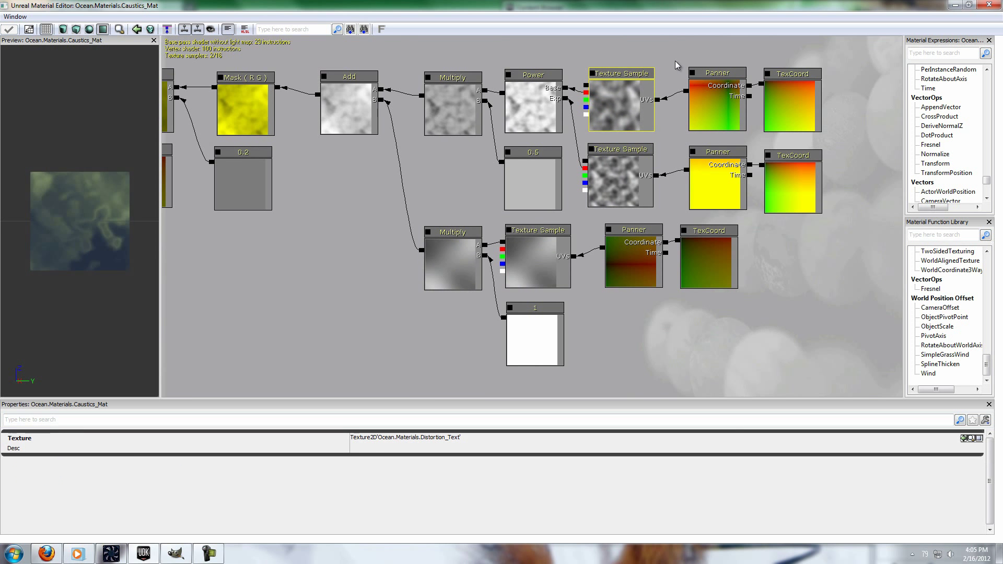
pyautogui.click(676, 64)
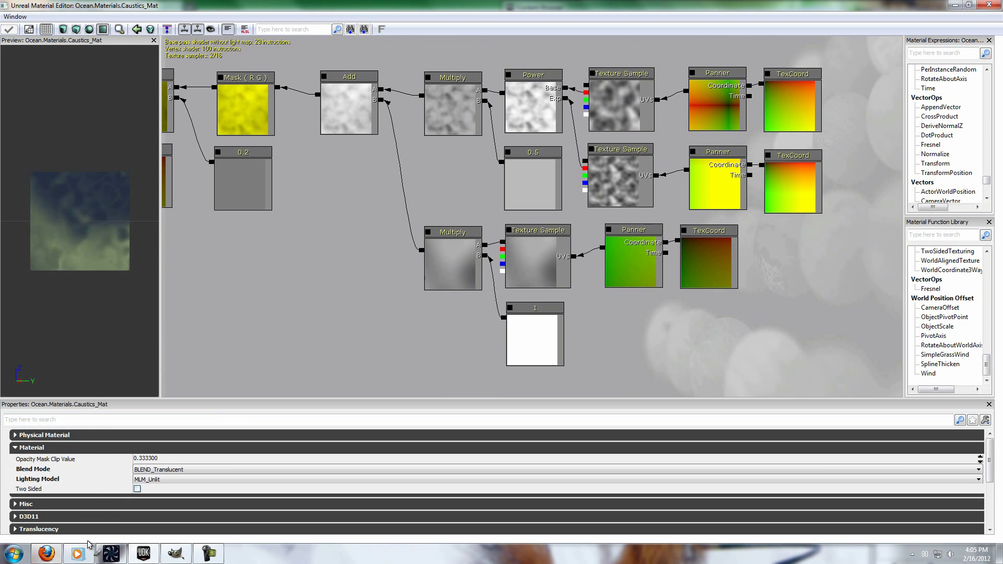
# Switch to GIMP, undo the rendered clouds, and review the Difference Clouds settings without applying them.
pyautogui.click(176, 555)
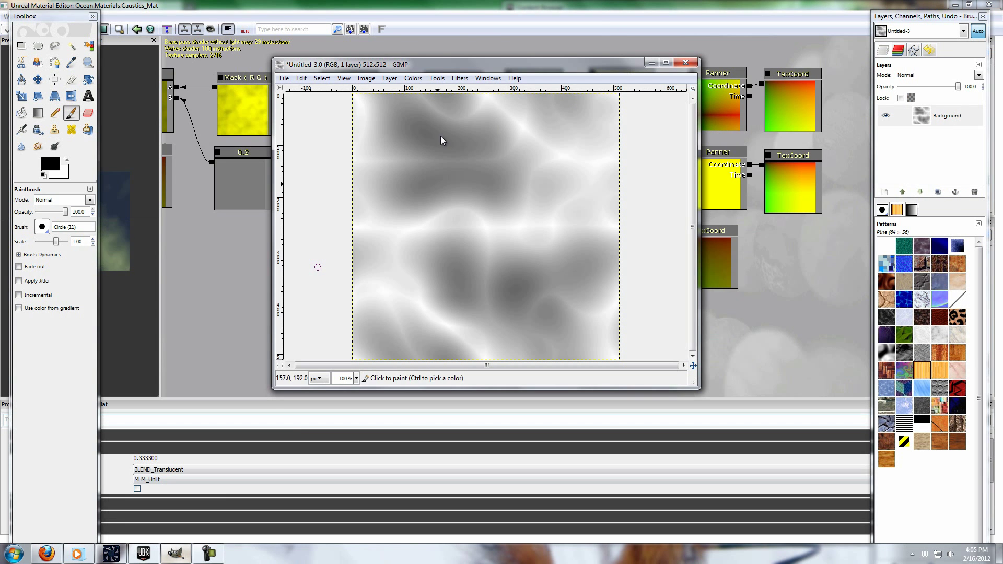
pyautogui.hotkey('ctrl', 'z')
pyautogui.click(459, 78)
pyautogui.click(476, 102)
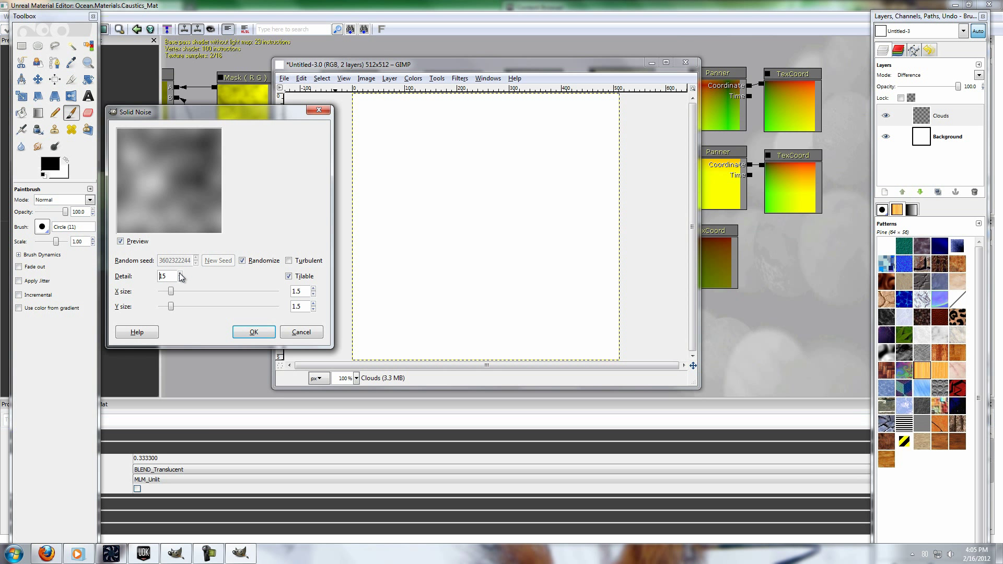
pyautogui.click(302, 333)
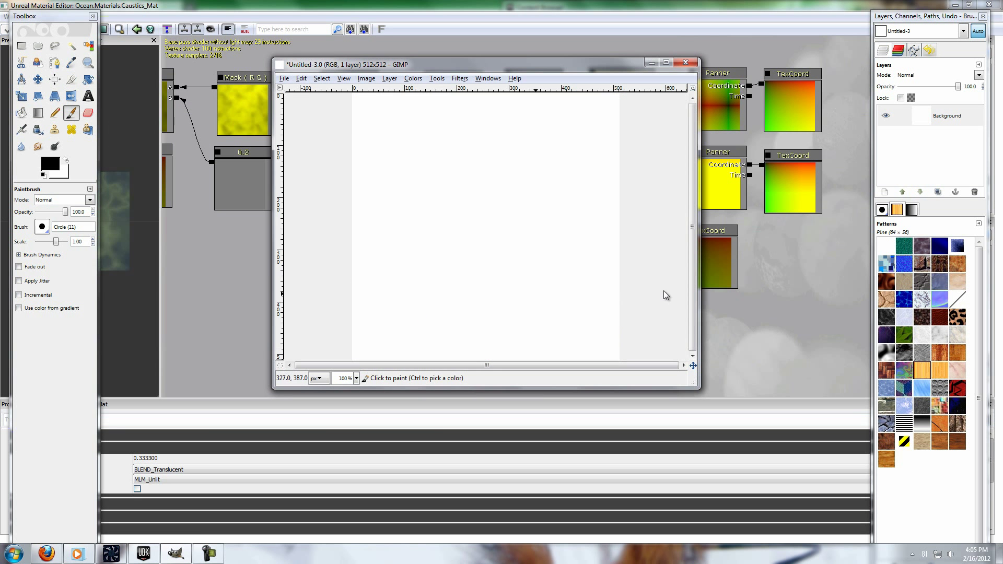
# Return to the Caustics_Mat network in UDK and examine the nodes from the distortion textures through Mask (R G) to the coordinate Add.
pyautogui.click(804, 314)
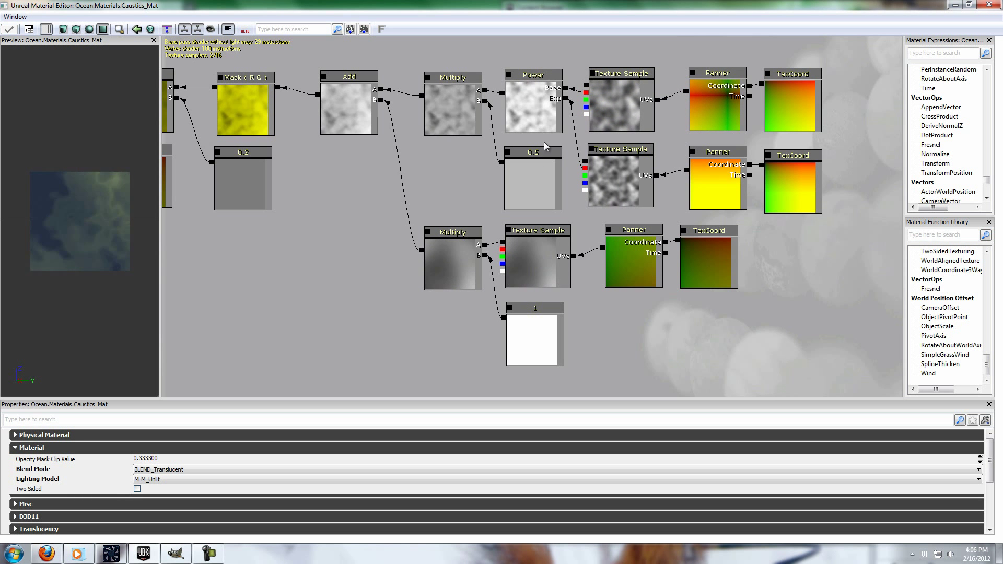
pyautogui.moveTo(426, 111); pyautogui.dragTo(481, 205)
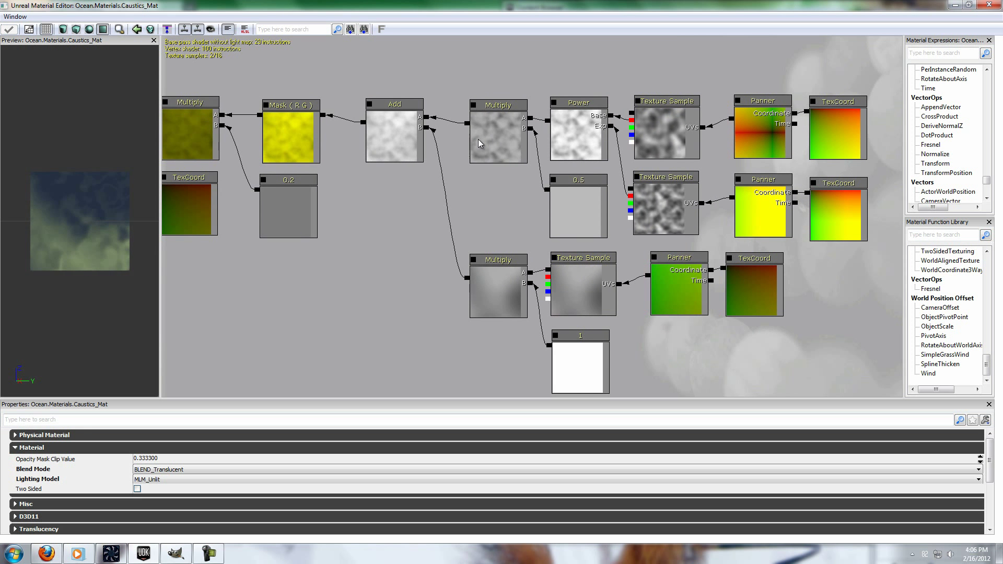
pyautogui.moveTo(503, 219)
pyautogui.mouseDown()
pyautogui.moveTo(490, 186)
pyautogui.moveTo(482, 193)
pyautogui.moveTo(491, 207)
pyautogui.mouseUp()
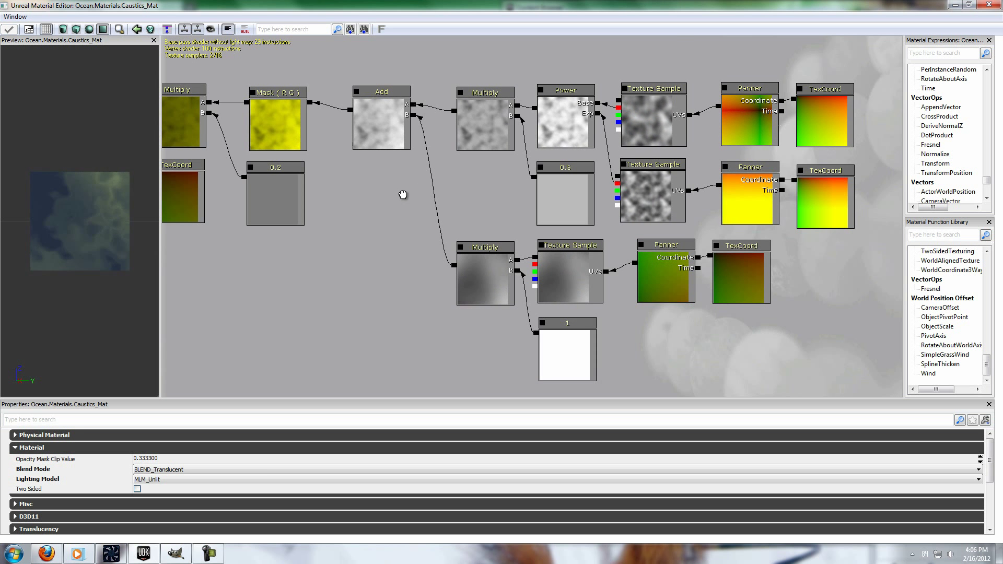
pyautogui.moveTo(406, 195); pyautogui.dragTo(385, 186)
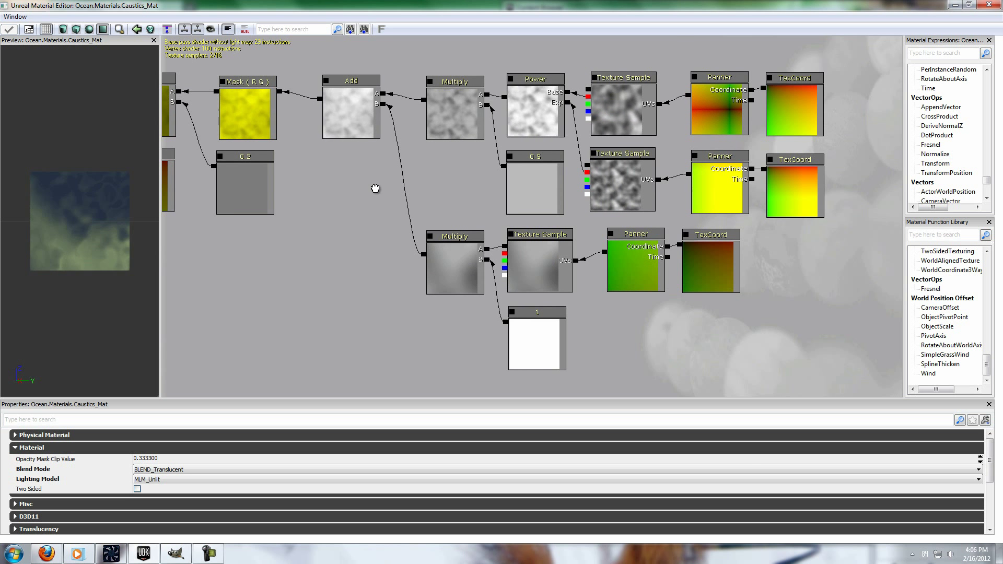
pyautogui.moveTo(377, 191); pyautogui.dragTo(554, 241)
pyautogui.click(427, 132)
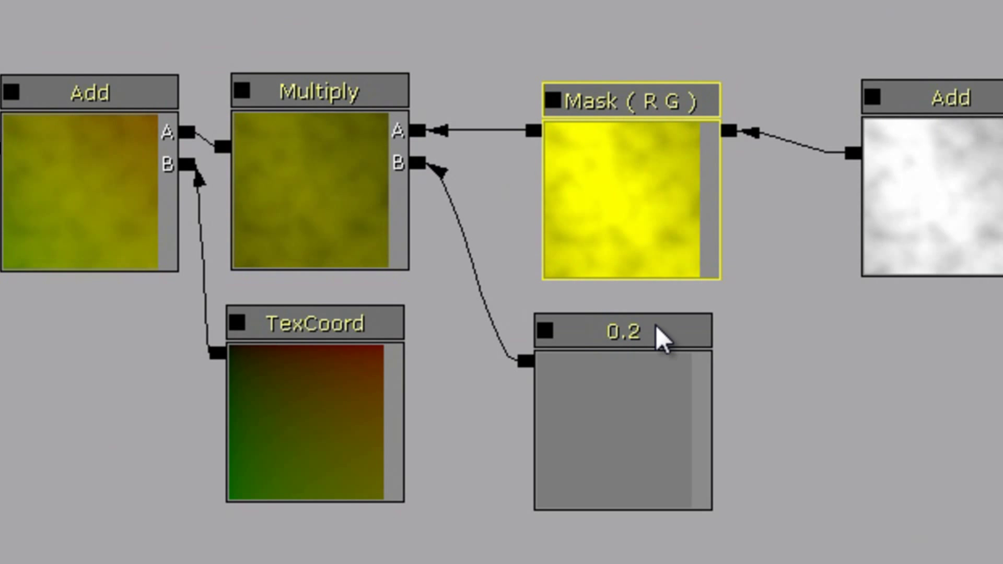
pyautogui.moveTo(772, 364); pyautogui.dragTo(950, 422)
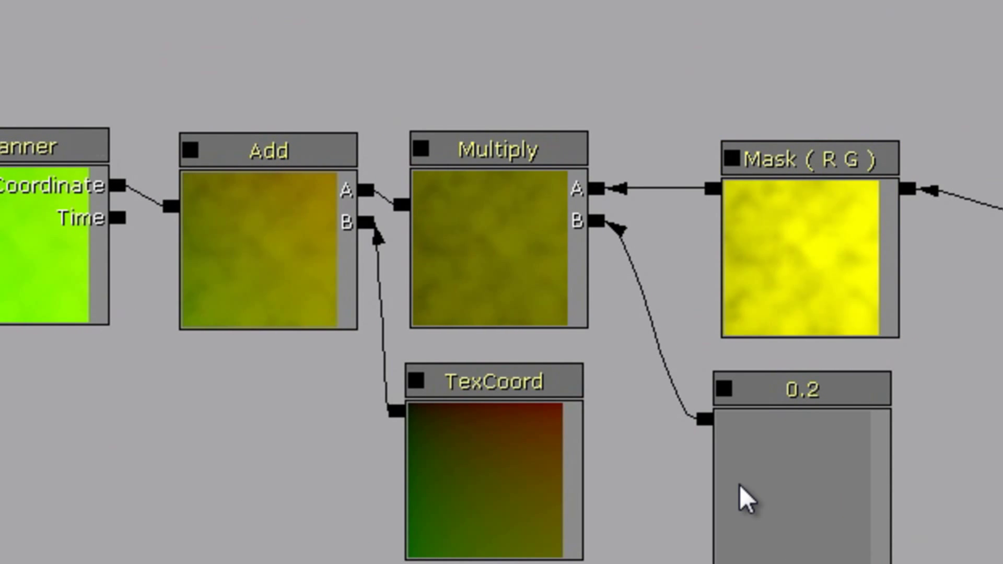
# Examine how the distortion is multiplied by 0.2, added to TexCoord and passed through the Panner into the next Texture Sample.
pyautogui.click(747, 473)
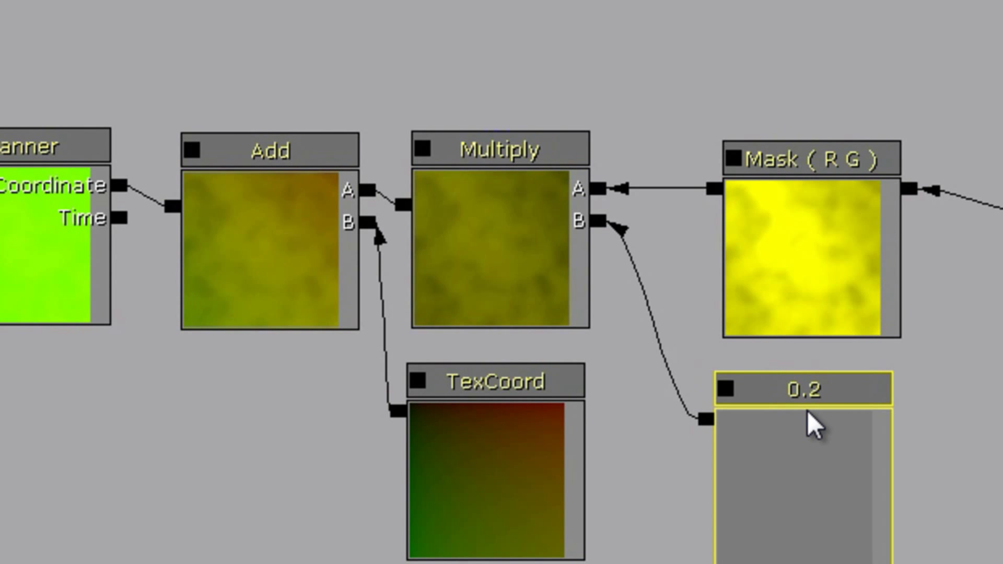
pyautogui.moveTo(604, 491); pyautogui.dragTo(698, 528)
pyautogui.click(606, 504)
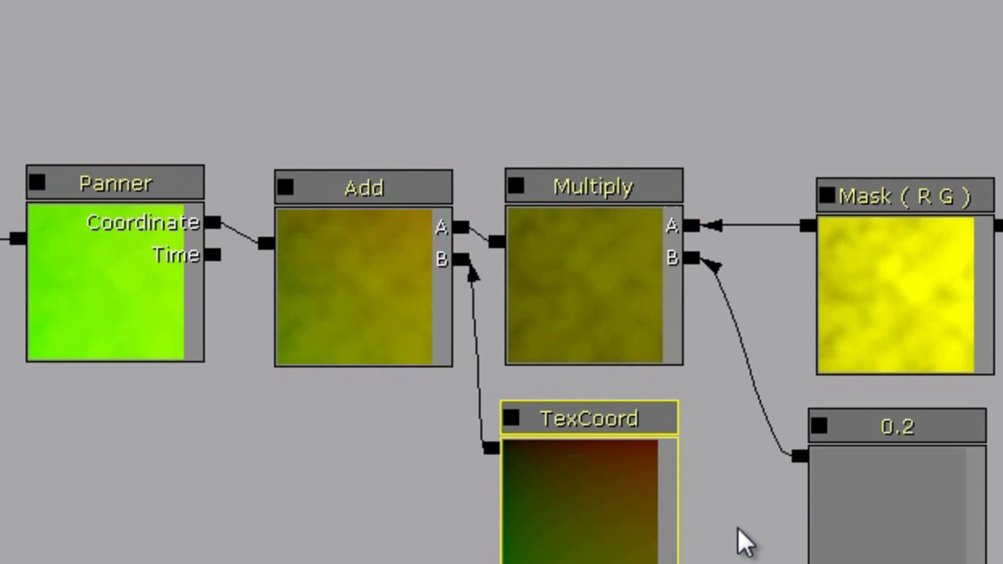
pyautogui.click(891, 445)
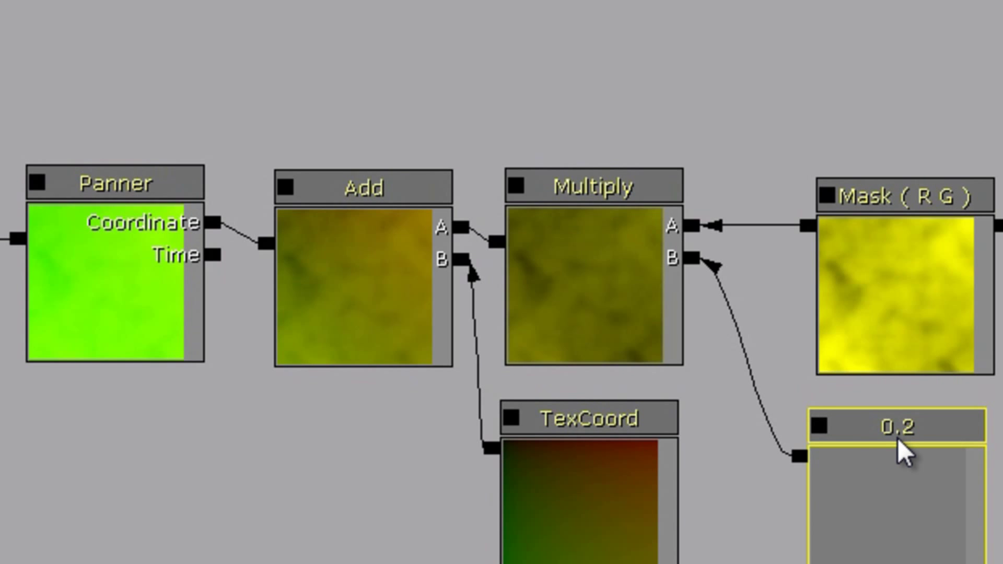
pyautogui.moveTo(779, 373); pyautogui.dragTo(943, 418)
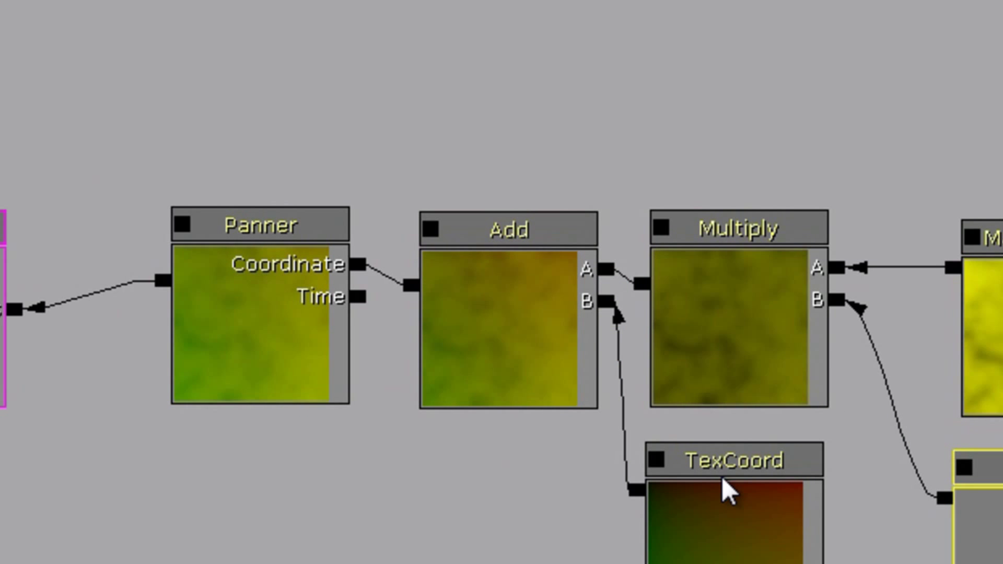
pyautogui.click(716, 495)
pyautogui.moveTo(366, 551); pyautogui.dragTo(637, 563)
pyautogui.moveTo(438, 519); pyautogui.dragTo(1002, 458)
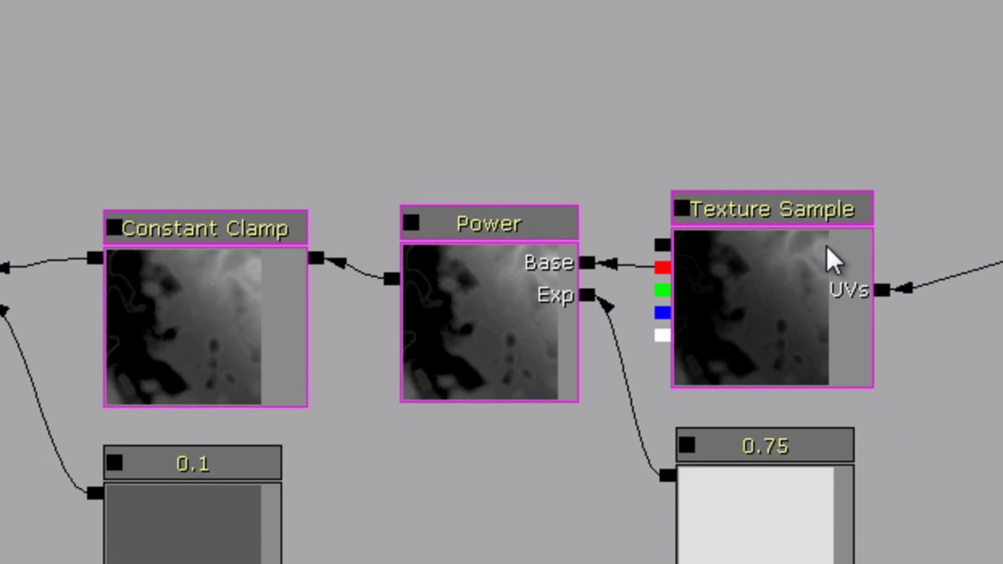
# Examine the Power node and its 0.75 exponent after the Texture Sample, comparing the network with the material preview.
pyautogui.click(701, 369)
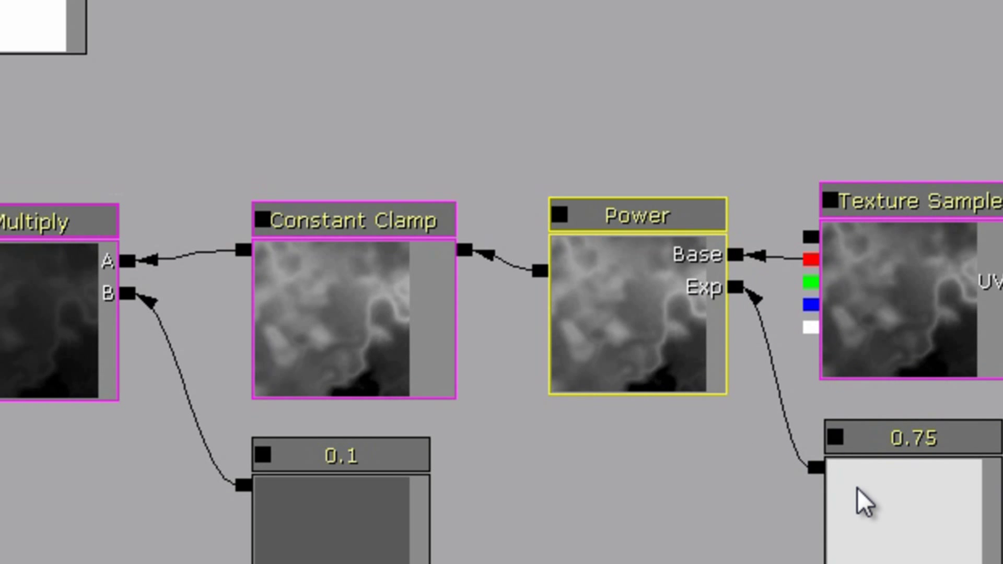
pyautogui.click(858, 488)
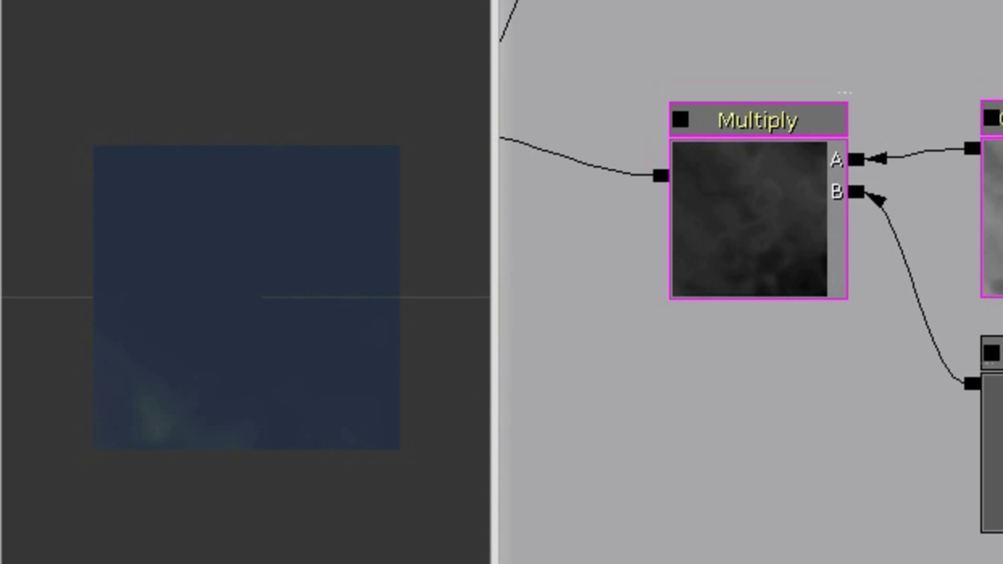
pyautogui.moveTo(972, 366); pyautogui.dragTo(3, 271)
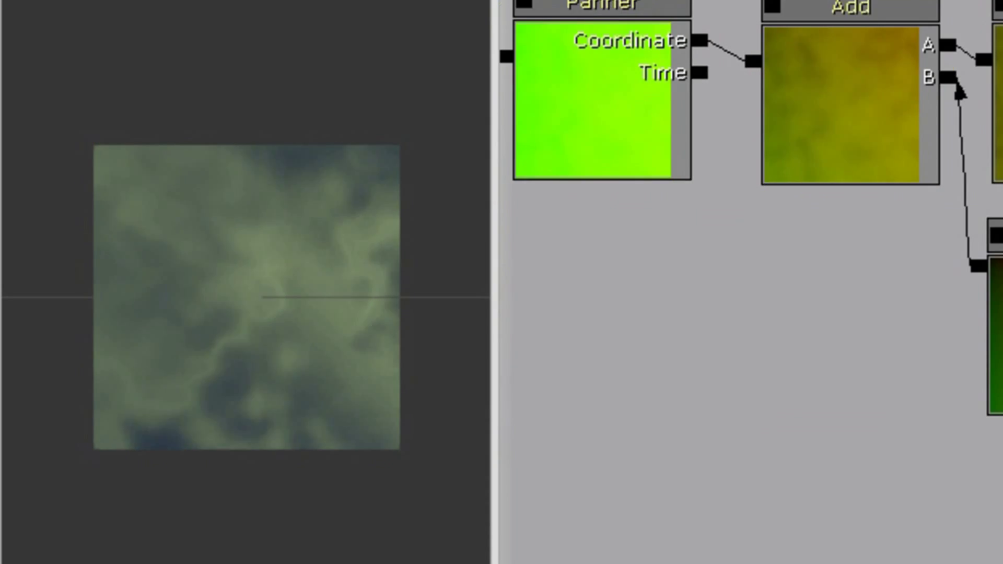
pyautogui.moveTo(815, 418); pyautogui.dragTo(509, 237)
pyautogui.moveTo(816, 337); pyautogui.dragTo(902, 353)
pyautogui.moveTo(386, 294); pyautogui.dragTo(249, 318)
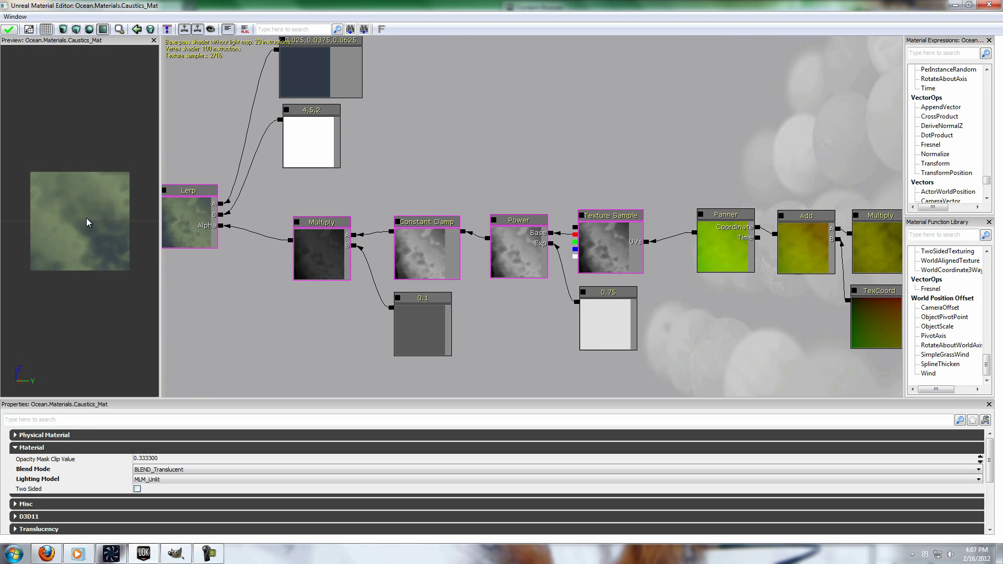
pyautogui.moveTo(350, 335); pyautogui.dragTo(318, 293)
pyautogui.moveTo(470, 294); pyautogui.dragTo(467, 277)
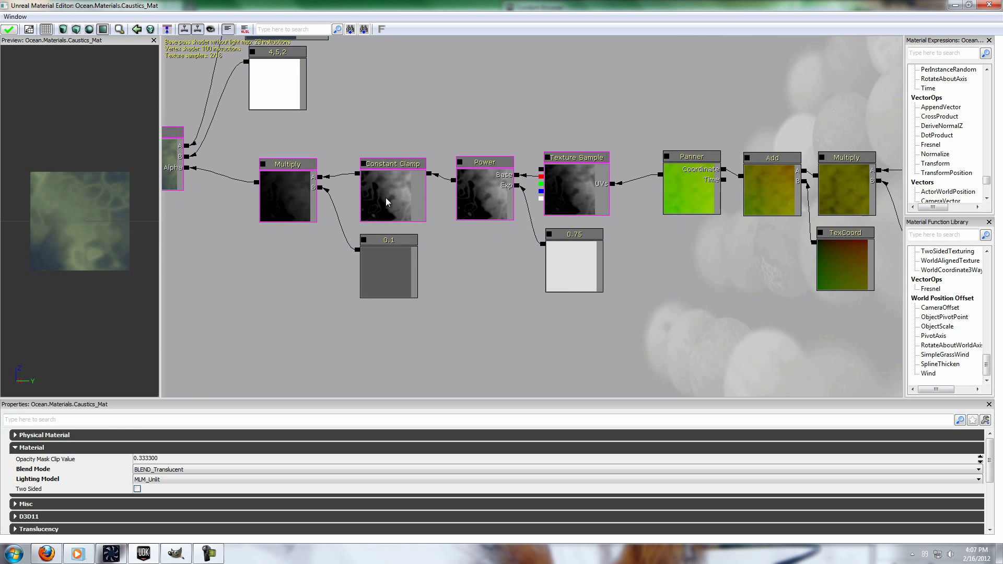
# Check the Constant Clamp properties and the Multiply with the 0.1 constant that feeds the Lerp's Alpha.
pyautogui.click(386, 201)
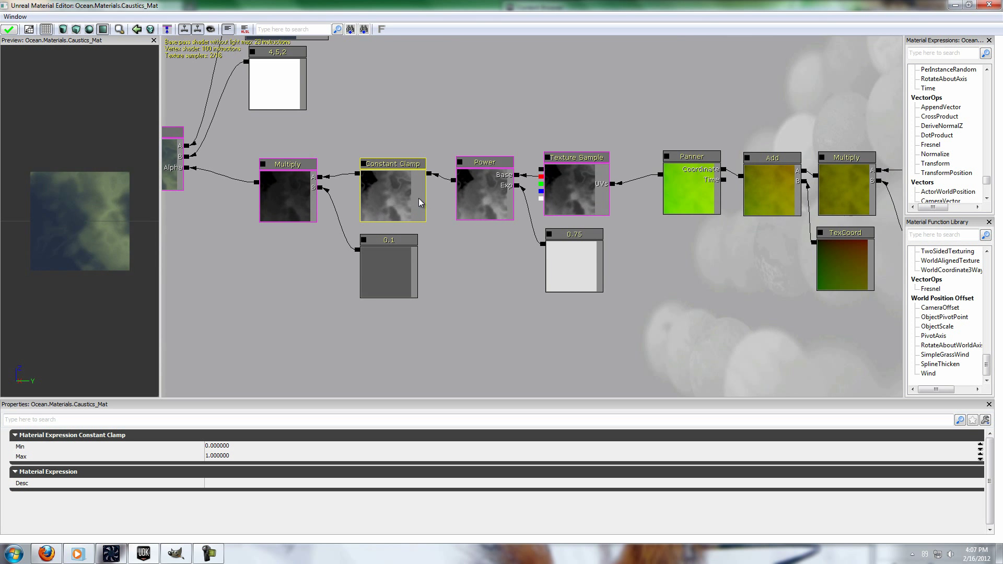
pyautogui.moveTo(385, 134); pyautogui.dragTo(437, 162)
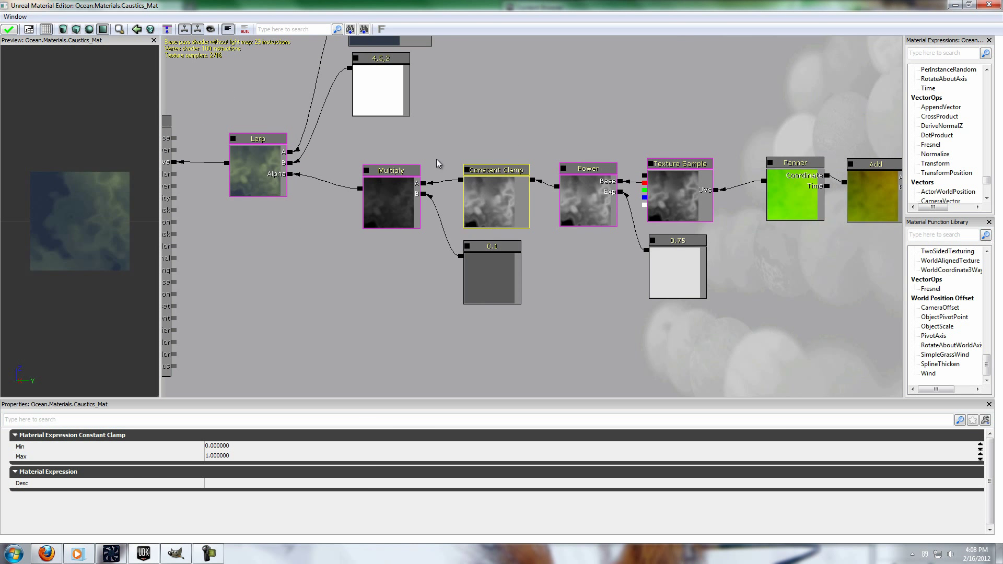
pyautogui.click(436, 159)
pyautogui.click(399, 183)
pyautogui.click(490, 264)
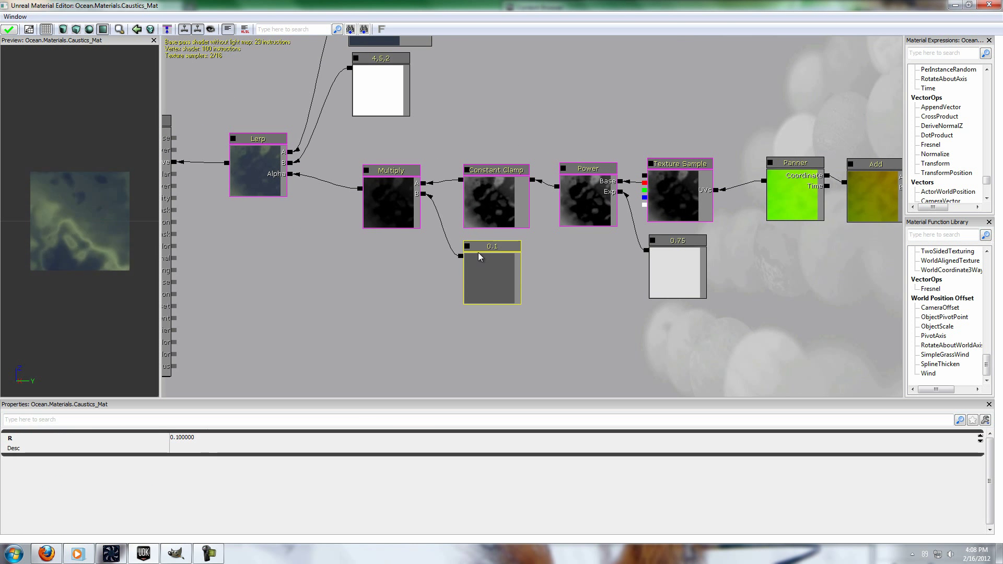
pyautogui.moveTo(372, 269); pyautogui.dragTo(420, 295)
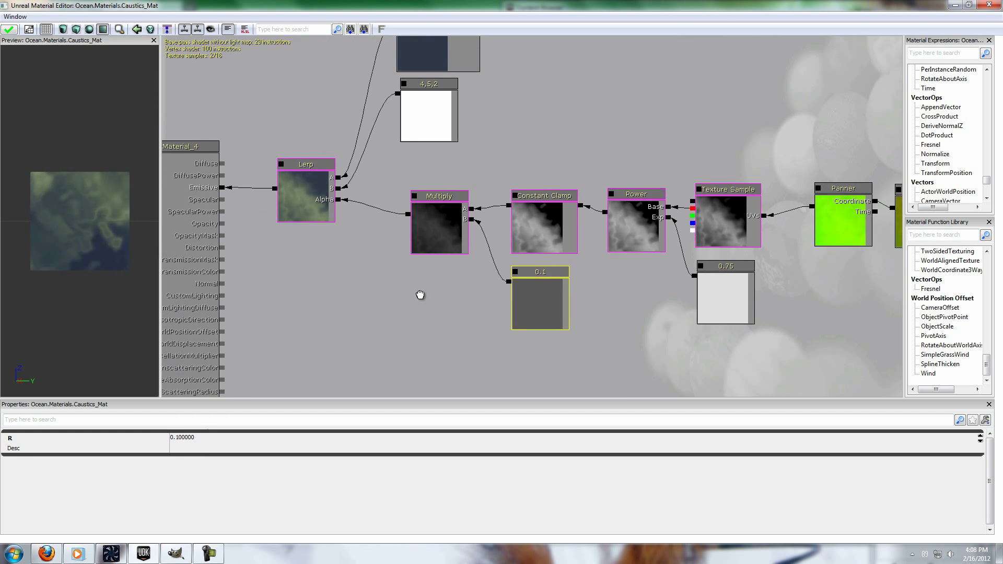
pyautogui.click(420, 296)
pyautogui.moveTo(385, 253); pyautogui.dragTo(417, 286)
# Examine the Lerp feeding Emissive and its two colour inputs, 0.025,0.0375,0.0625 and 4,5,2.
pyautogui.click(364, 234)
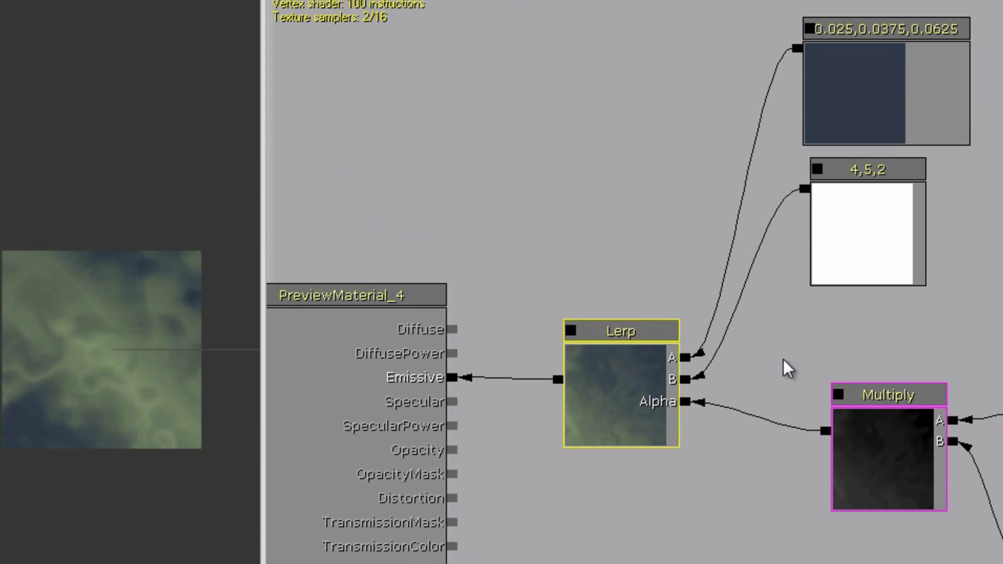
pyautogui.click(418, 213)
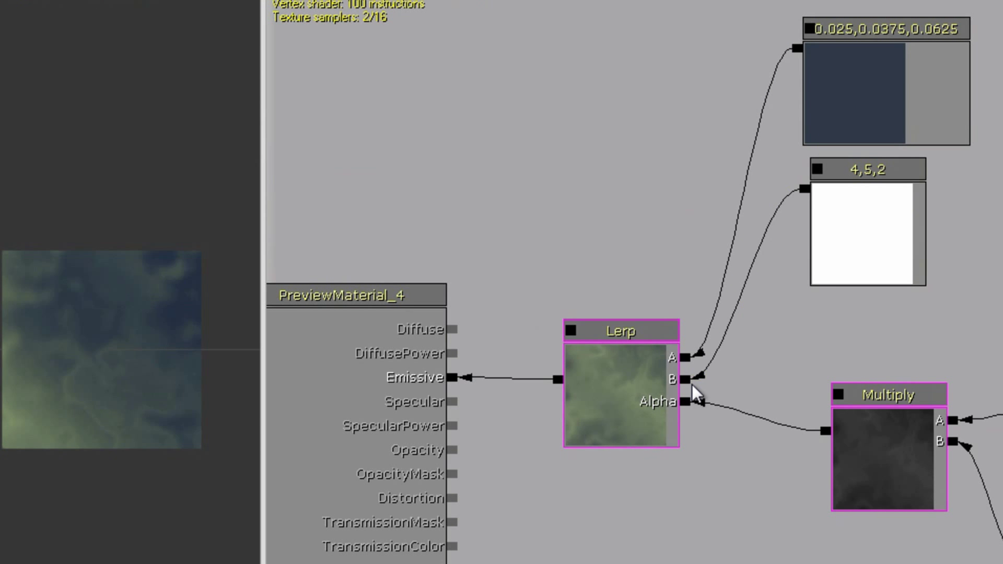
pyautogui.click(645, 369)
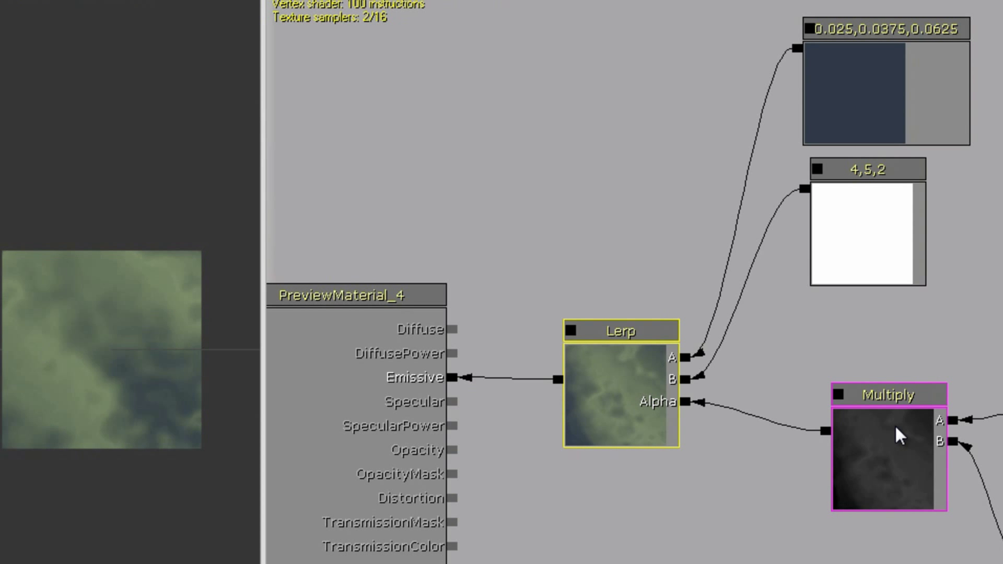
pyautogui.click(846, 58)
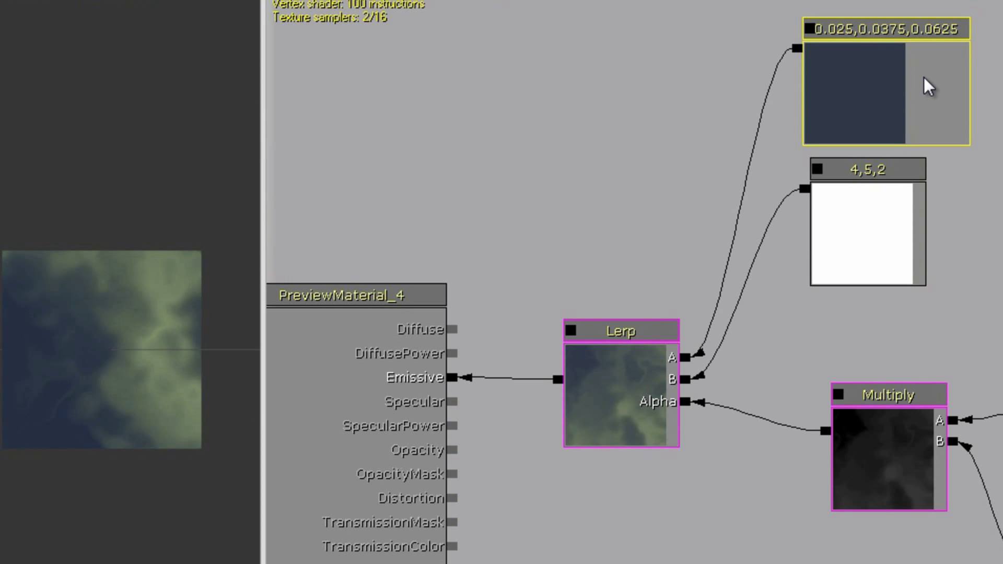
pyautogui.click(693, 383)
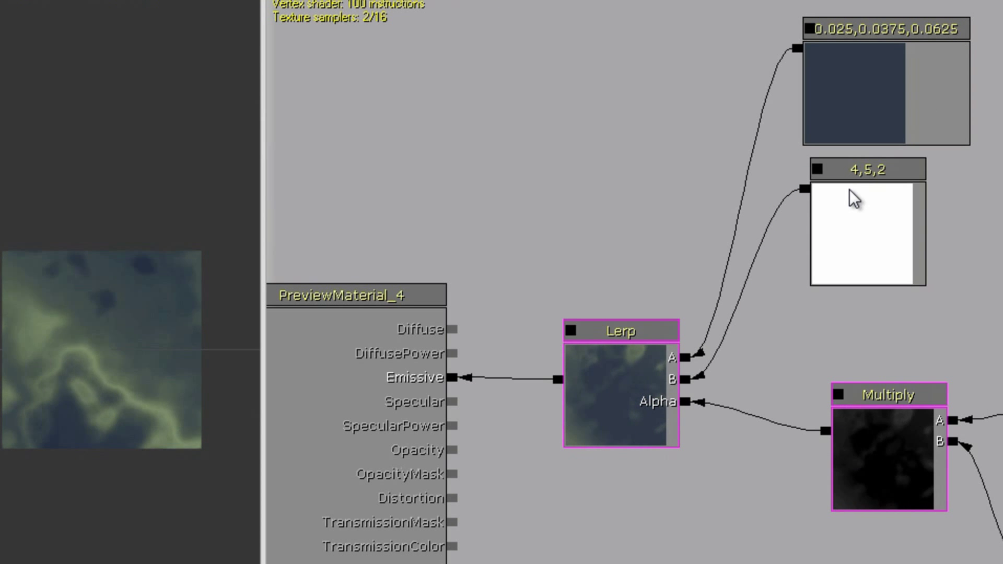
pyautogui.click(862, 211)
pyautogui.click(963, 228)
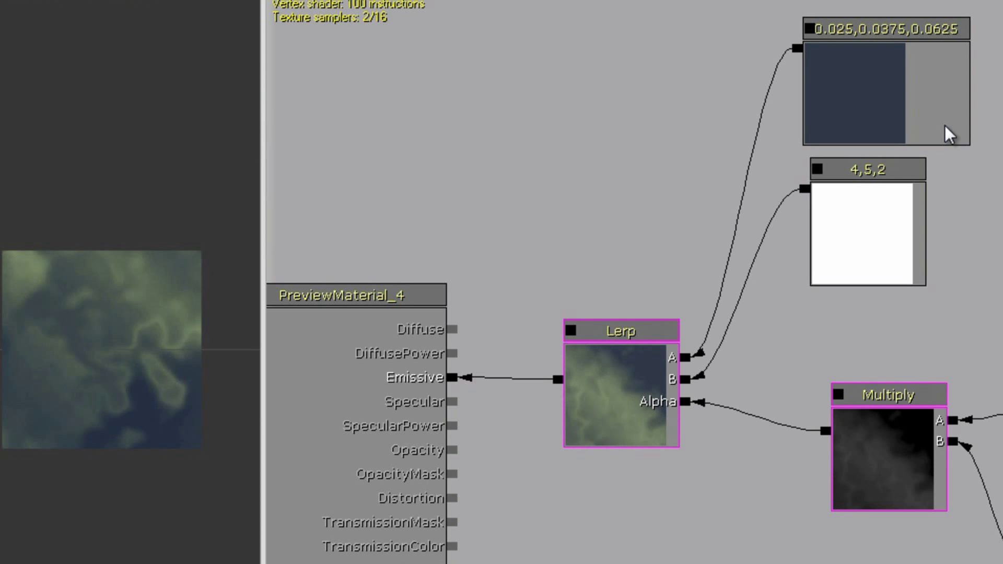
pyautogui.click(887, 135)
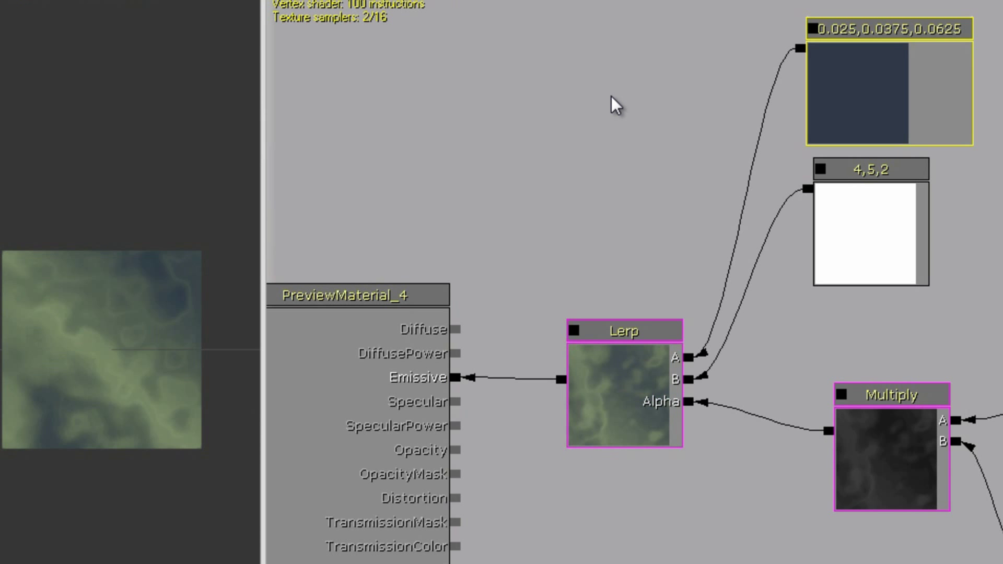
pyautogui.click(857, 213)
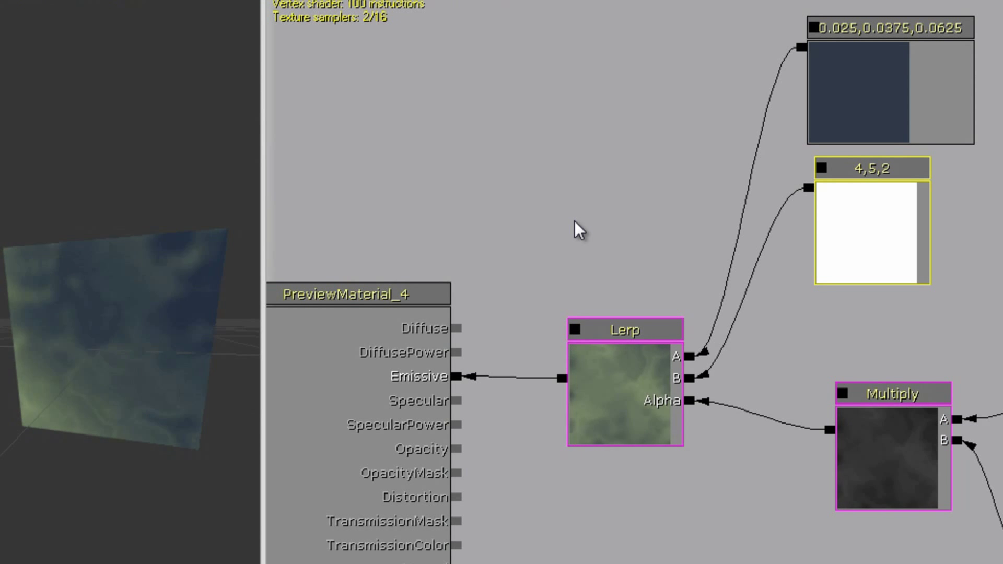
# Leave the material network and close the Content Browser to return to the level with the cube.
pyautogui.moveTo(606, 203); pyautogui.dragTo(510, 181)
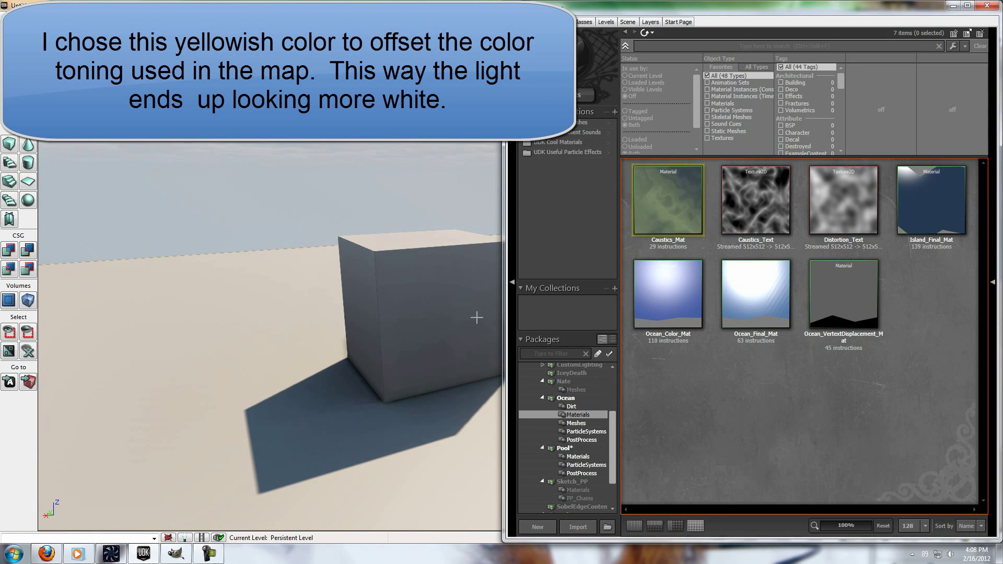
pyautogui.moveTo(477, 318); pyautogui.dragTo(474, 343, button='right')
pyautogui.click(987, 6)
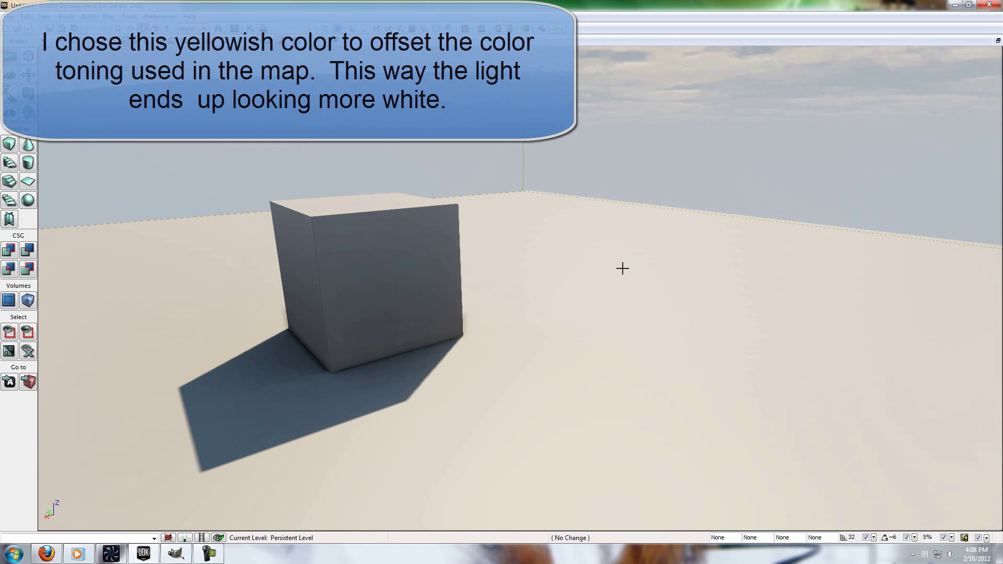
# Find the existing dominant directional light near the cube in the level and delete it.
pyautogui.moveTo(623, 269)
pyautogui.mouseDown()
pyautogui.moveTo(561, 252)
pyautogui.moveTo(549, 266)
pyautogui.moveTo(637, 269)
pyautogui.mouseUp()
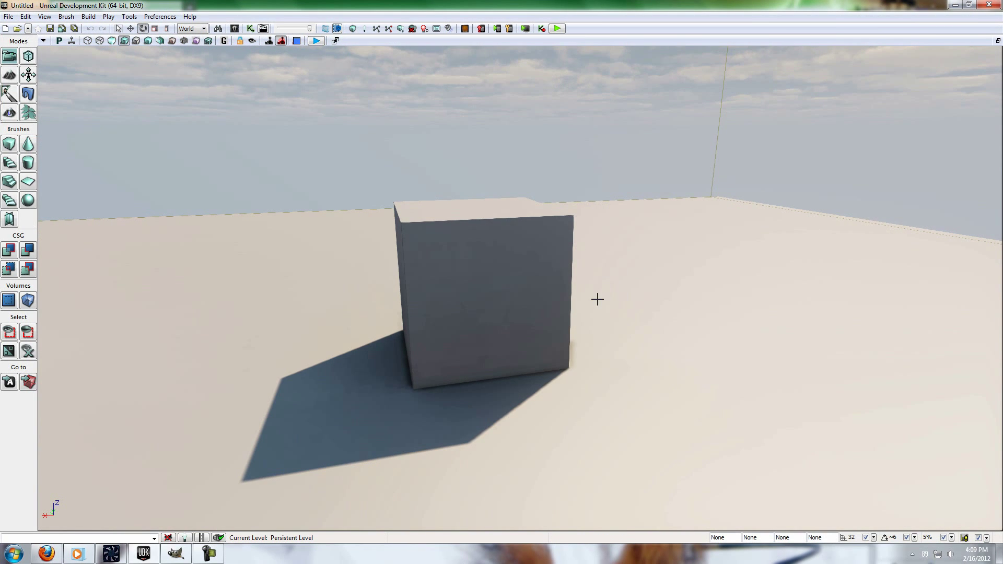
pyautogui.moveTo(598, 299); pyautogui.dragTo(589, 280)
pyautogui.moveTo(589, 280); pyautogui.dragTo(554, 332, button='right')
pyautogui.click(553, 332)
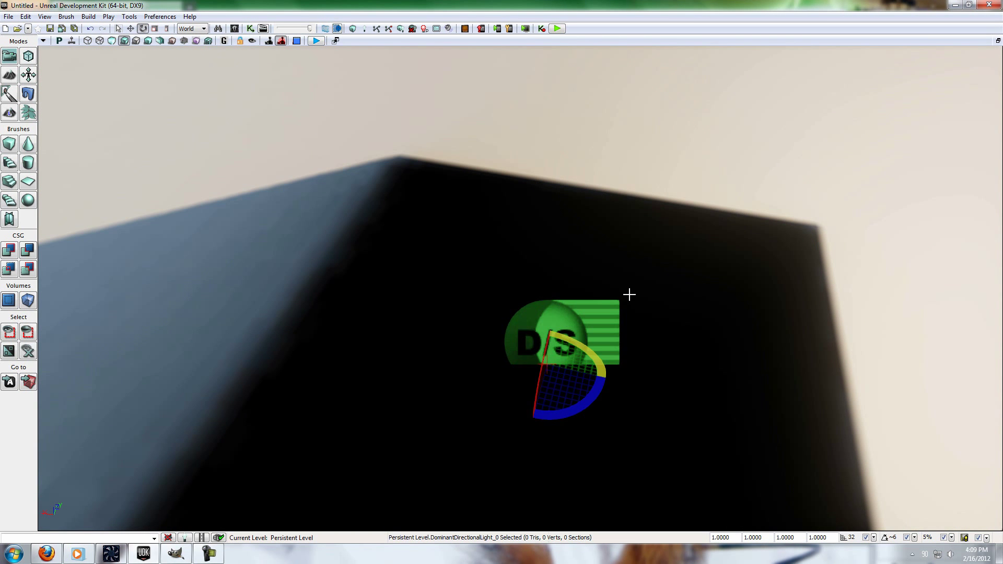
pyautogui.moveTo(629, 295); pyautogui.dragTo(649, 273)
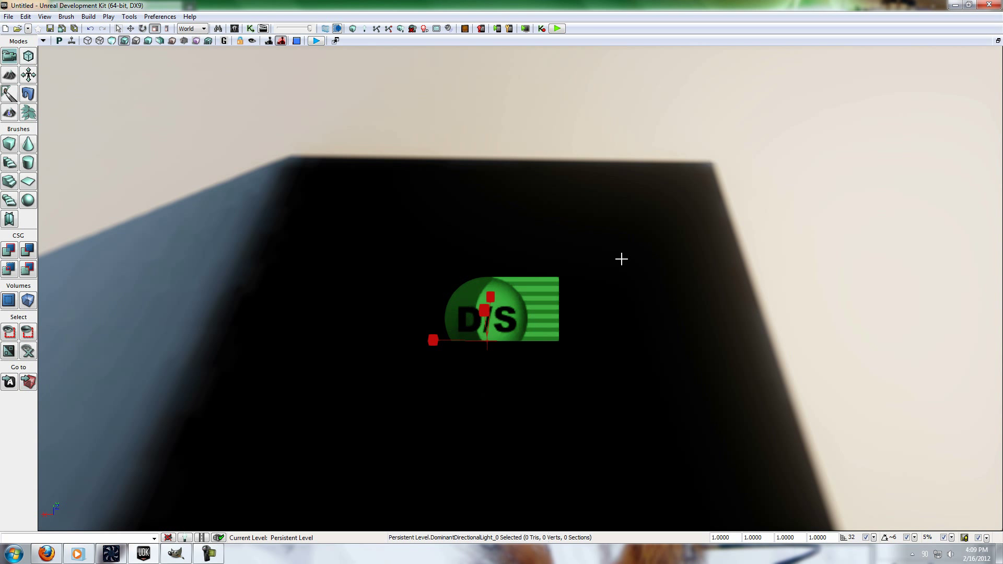
pyautogui.moveTo(589, 244); pyautogui.dragTo(589, 262)
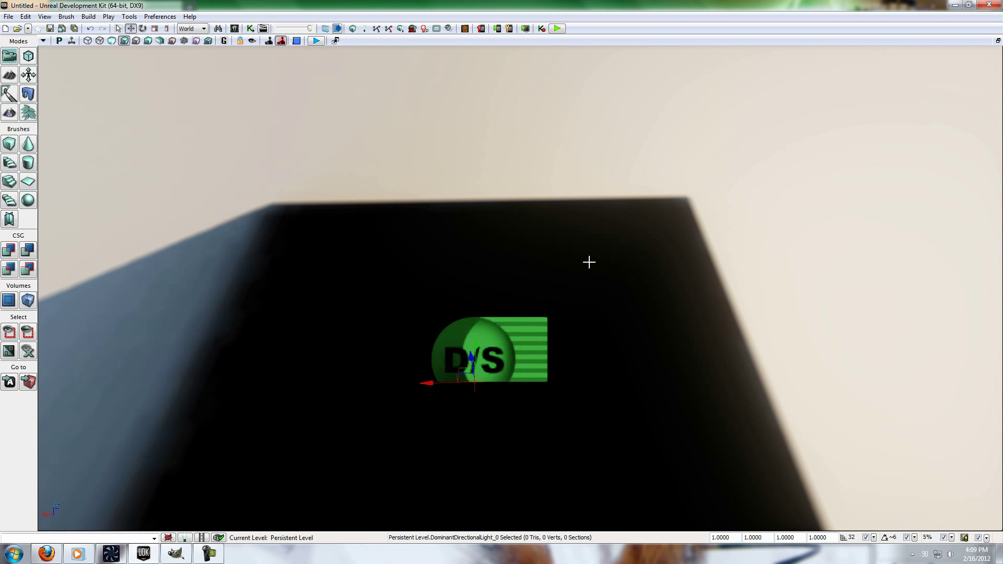
pyautogui.moveTo(589, 262); pyautogui.dragTo(594, 300)
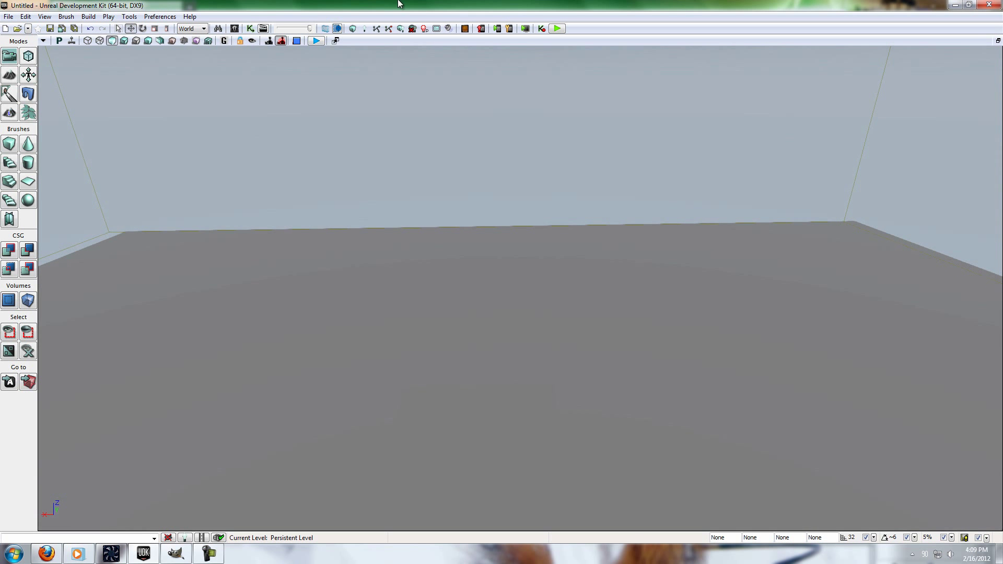
# Add a new DominantDirectionalLight actor on the cube's top face and raise it slightly above the cube.
pyautogui.click(234, 29)
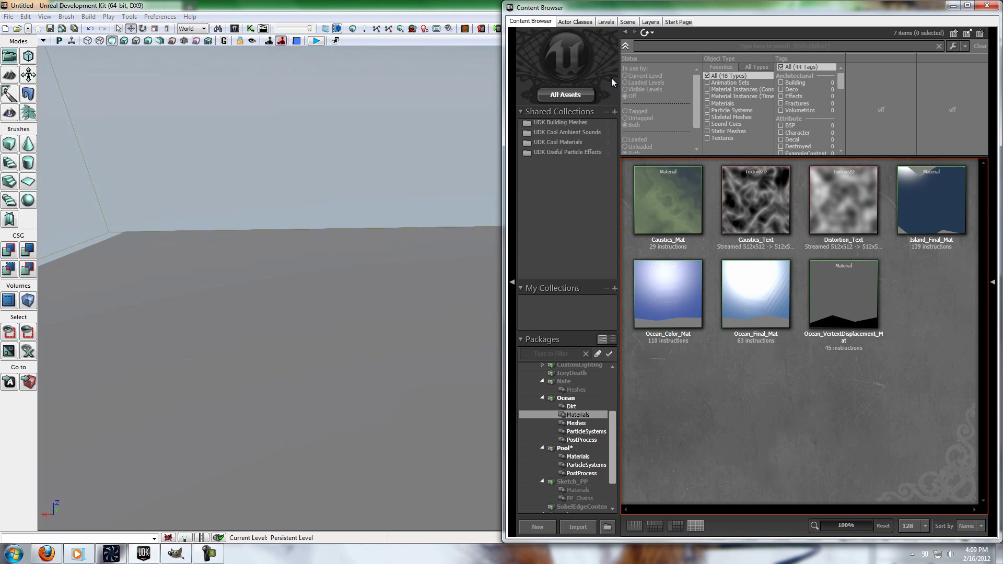
pyautogui.click(575, 22)
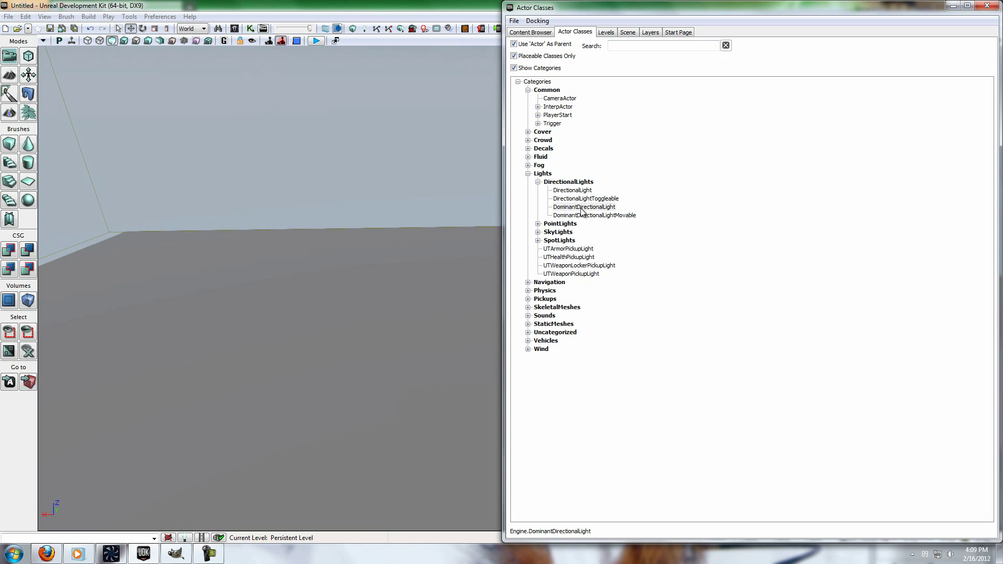
pyautogui.click(403, 366)
pyautogui.rightClick(432, 425)
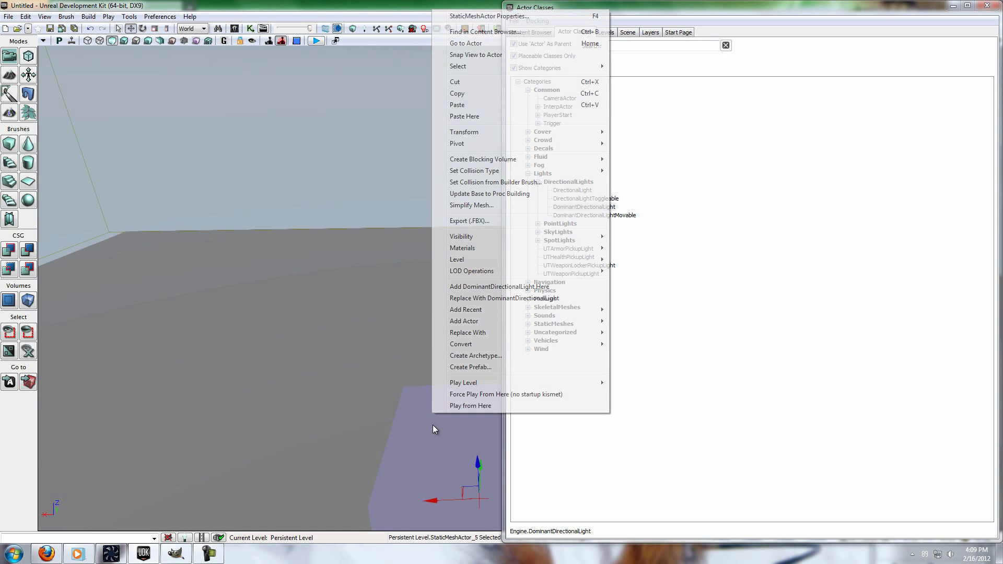
pyautogui.click(459, 287)
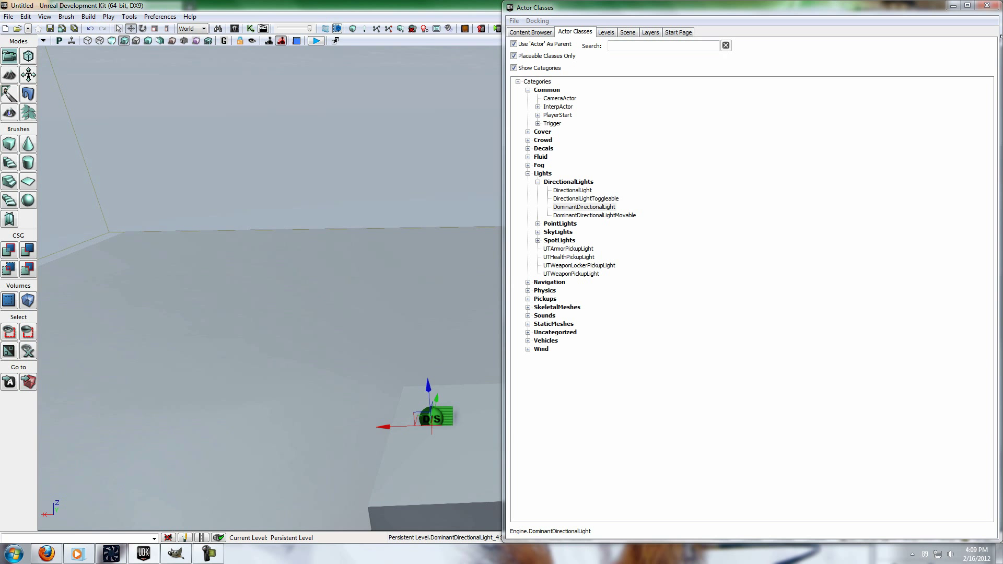
pyautogui.click(992, 5)
pyautogui.moveTo(562, 343)
pyautogui.mouseDown(button='right')
pyautogui.moveTo(557, 334)
pyautogui.moveTo(553, 352)
pyautogui.mouseUp(button='right')
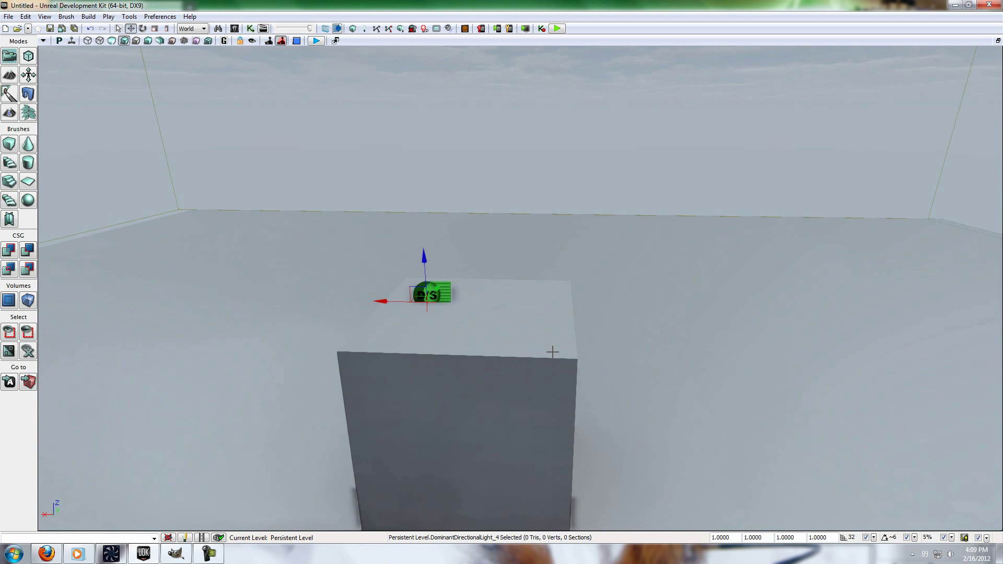
pyautogui.moveTo(424, 250); pyautogui.dragTo(425, 230)
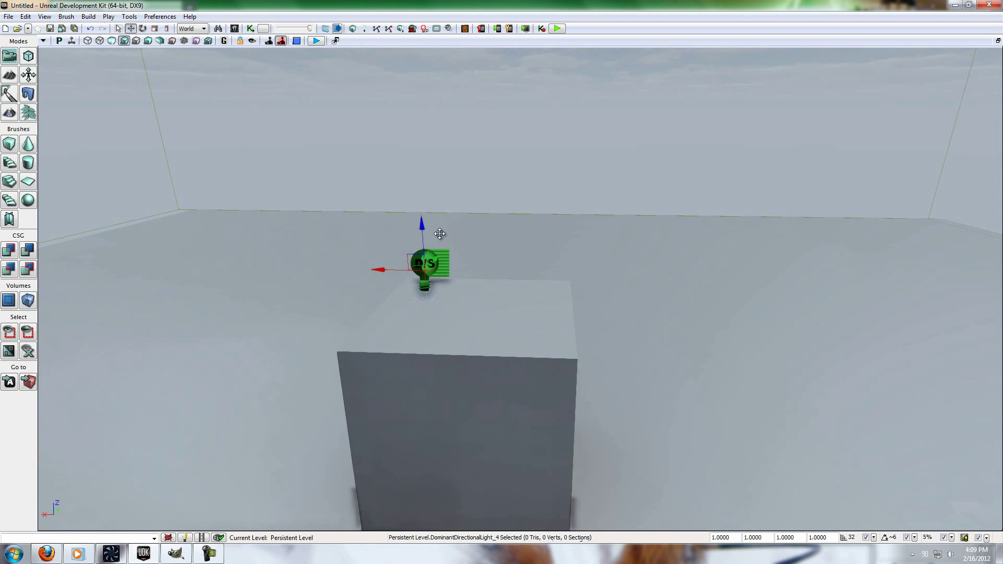
# Rotate the new dominant directional light so it shines at an angle and the cube casts a shadow onto the floor.
pyautogui.press('space')
pyautogui.moveTo(486, 234); pyautogui.dragTo(447, 230)
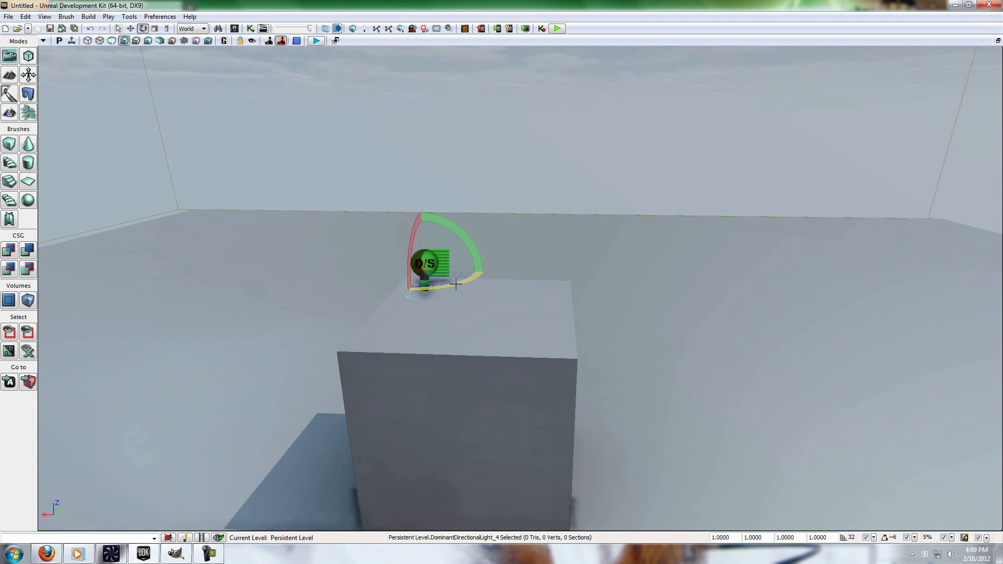
pyautogui.moveTo(456, 284); pyautogui.dragTo(500, 376)
# Change the dominant directional light's Light Color to a pale blue.
pyautogui.press('F4')
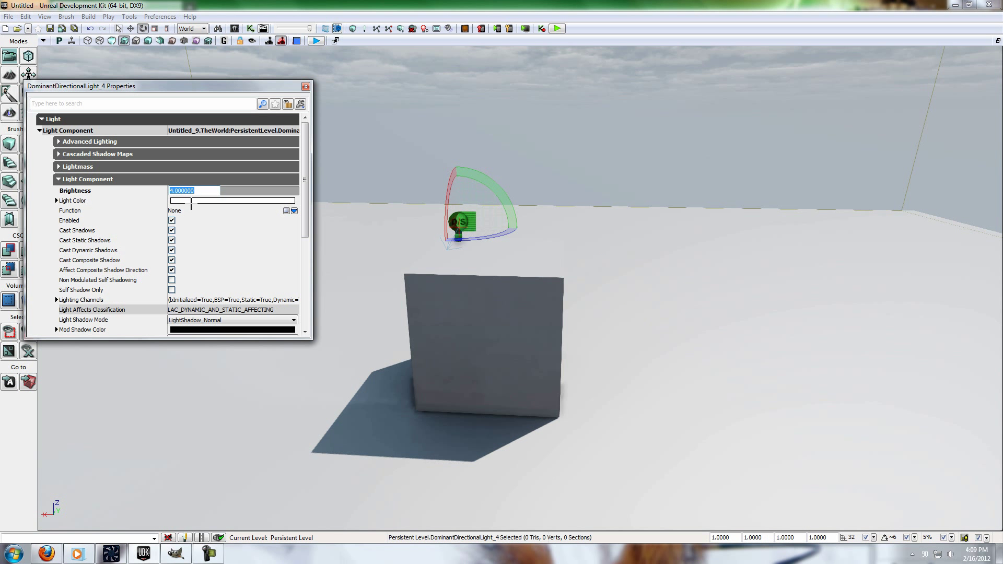
pyautogui.click(191, 202)
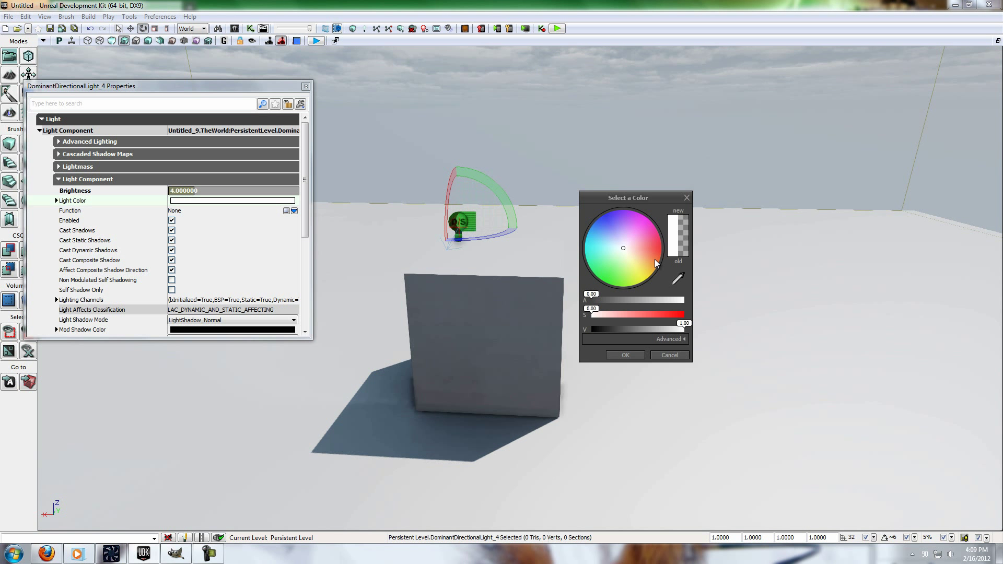
pyautogui.moveTo(616, 243); pyautogui.dragTo(612, 244)
pyautogui.click(625, 355)
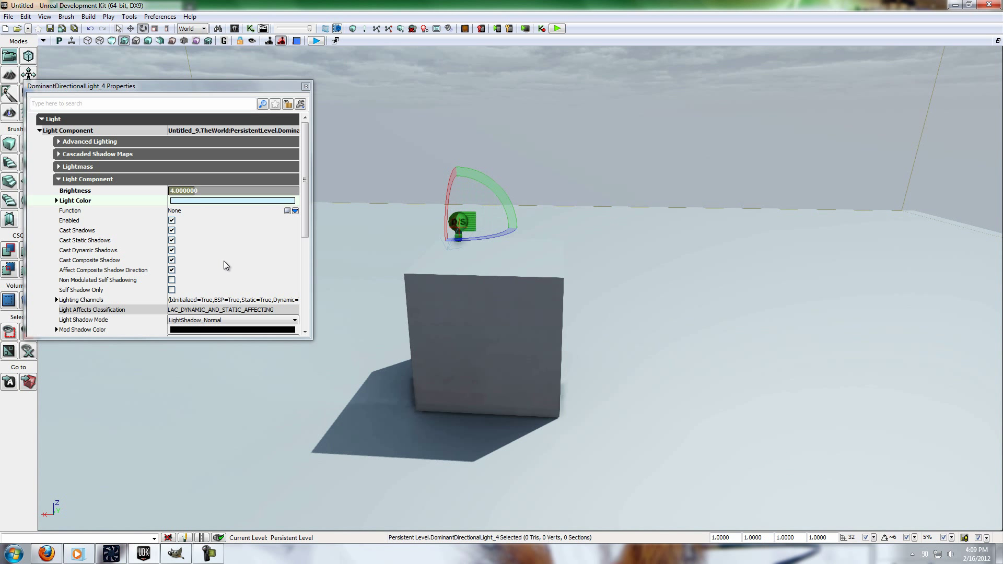
# Add a LightFunction to the dominant directional light and assign Ocean.Materials.Caustics_Mat as its Source Material.
pyautogui.scroll(-2, 216, 252)
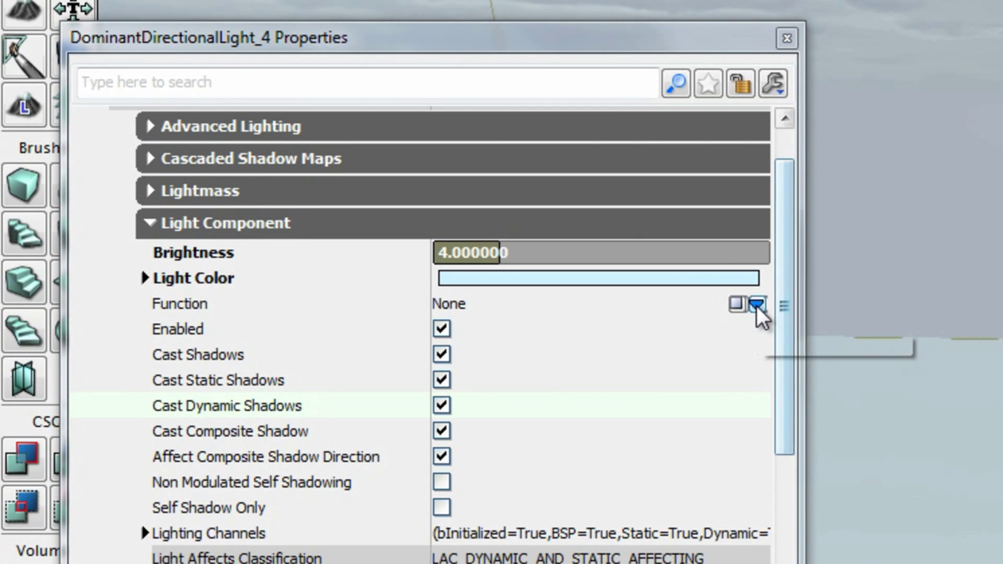
pyautogui.click(756, 305)
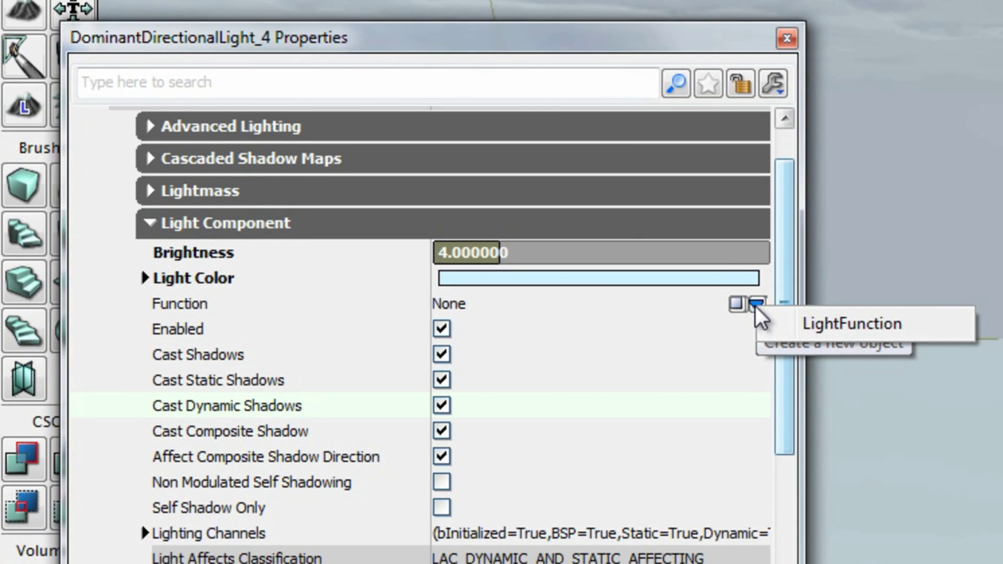
pyautogui.click(824, 324)
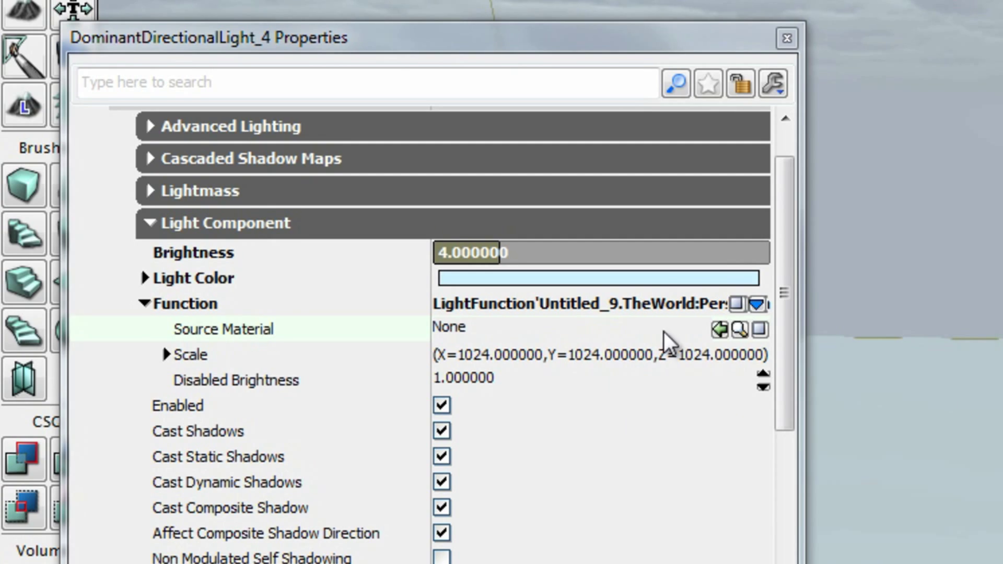
pyautogui.click(717, 328)
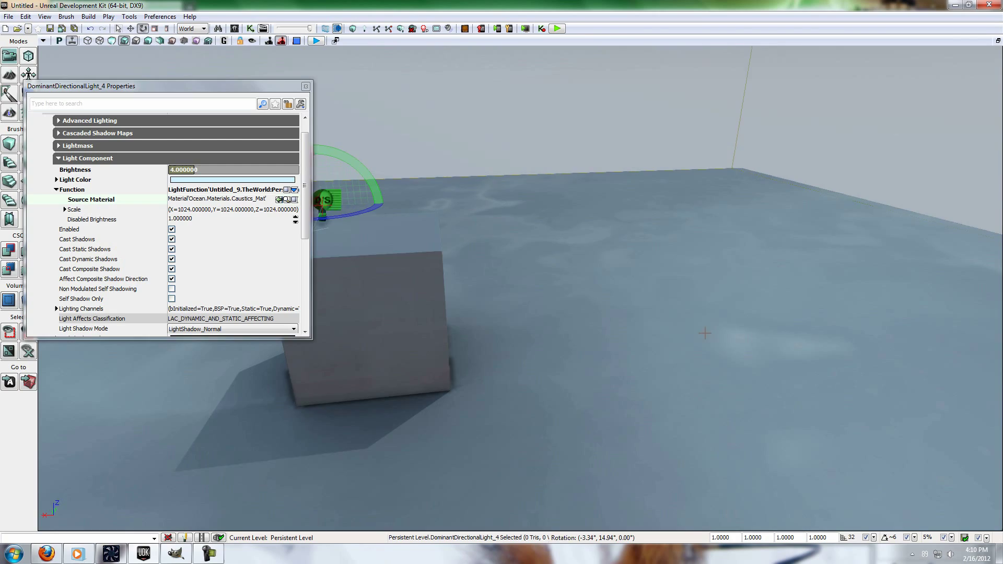
# Set the light function's Scale to 512 in X and Y.
pyautogui.moveTo(705, 333); pyautogui.dragTo(616, 293)
pyautogui.moveTo(321, 299); pyautogui.dragTo(320, 355, button='right')
pyautogui.click(70, 209)
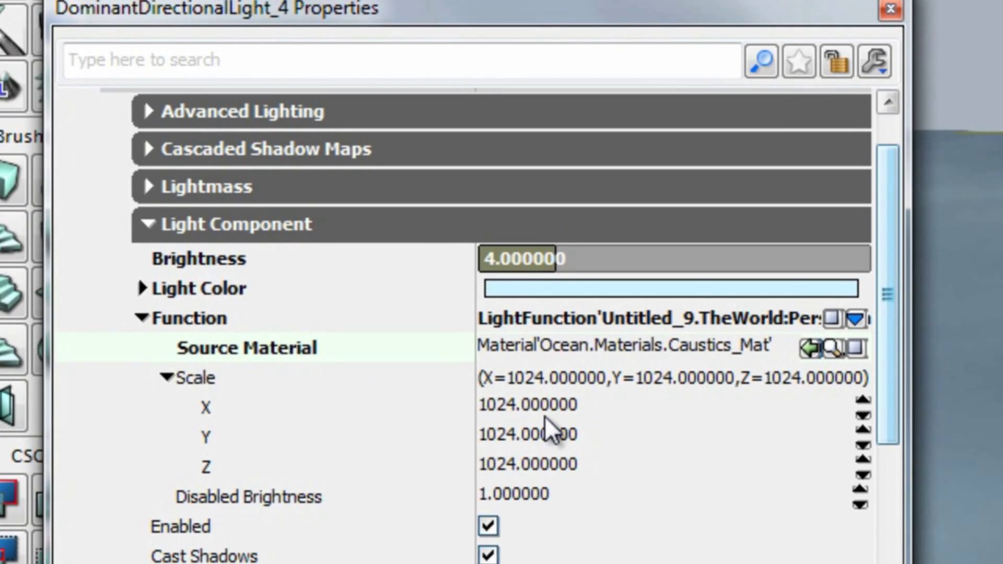
pyautogui.click(606, 404)
pyautogui.write('521')
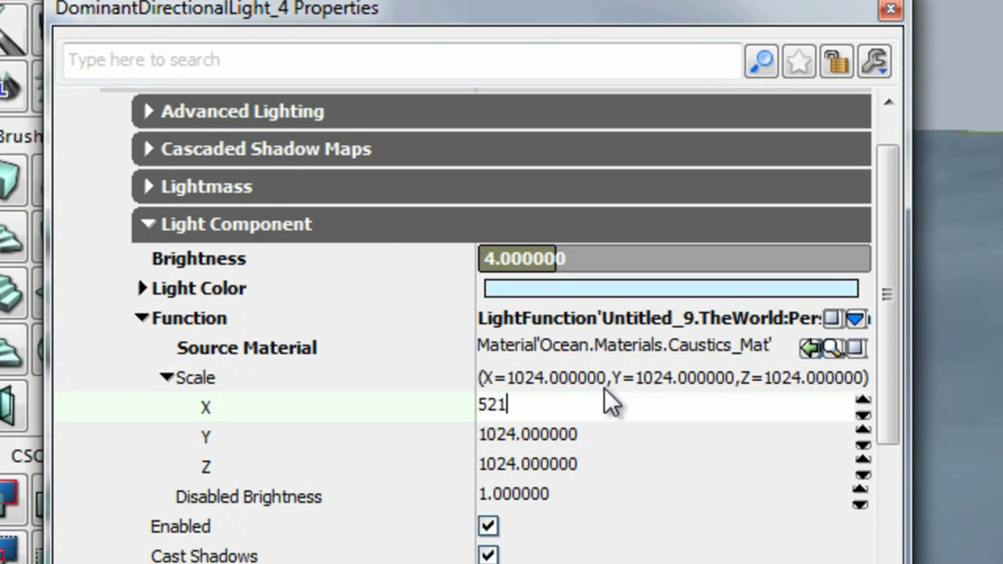
pyautogui.press('BackSpace')
pyautogui.press('BackSpace')
pyautogui.write('12')
pyautogui.press('Tab')
pyautogui.write('512')
pyautogui.press('Tab')
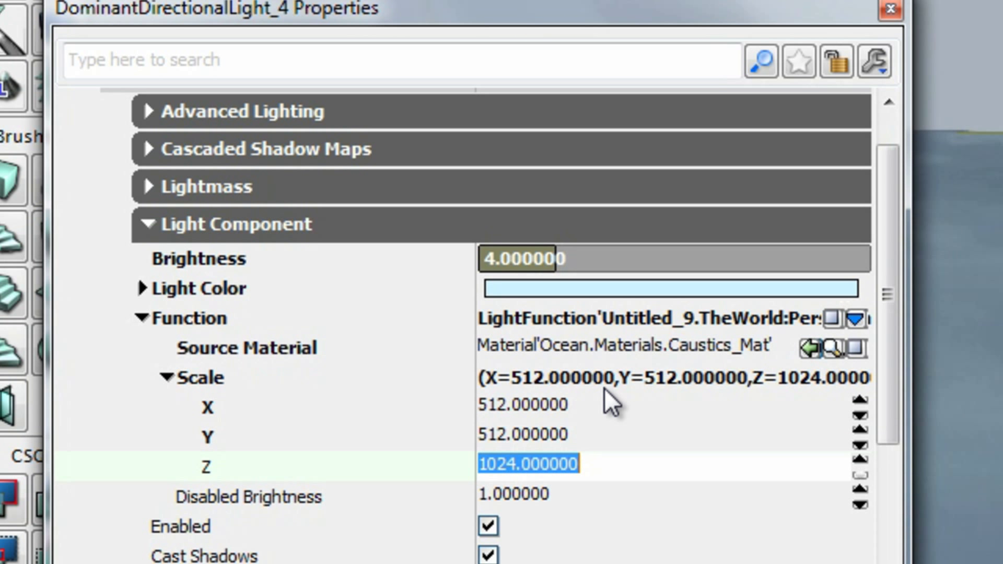
# Set the light function's Scale to 256 in X and Y.
pyautogui.hotkey('shift', 'Tab')
pyautogui.hotkey('shift', 'Tab')
pyautogui.write('2')
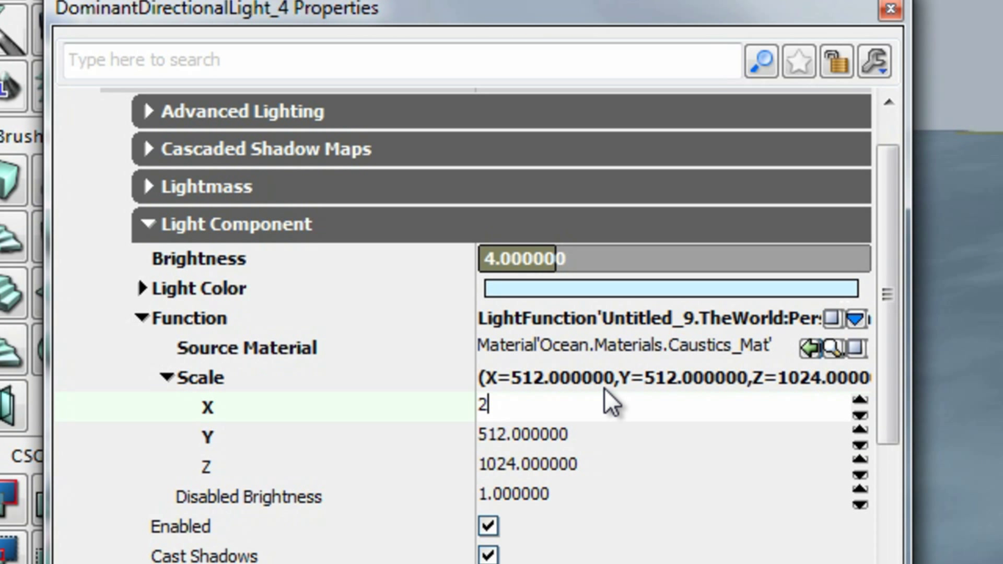
pyautogui.write('56')
pyautogui.press('Tab')
pyautogui.write('256')
pyautogui.hotkey('shift', 'Tab')
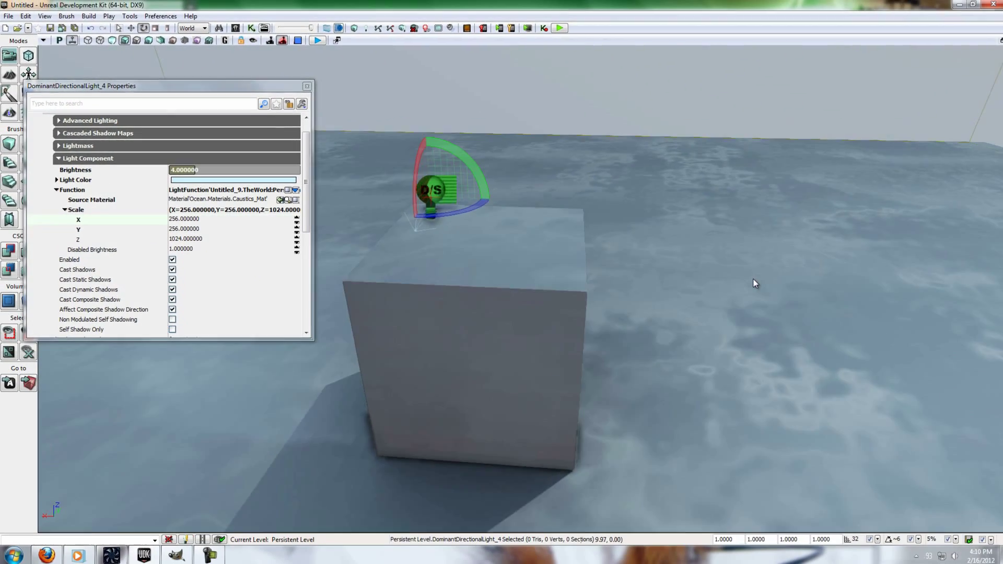
pyautogui.moveTo(754, 279); pyautogui.dragTo(754, 335)
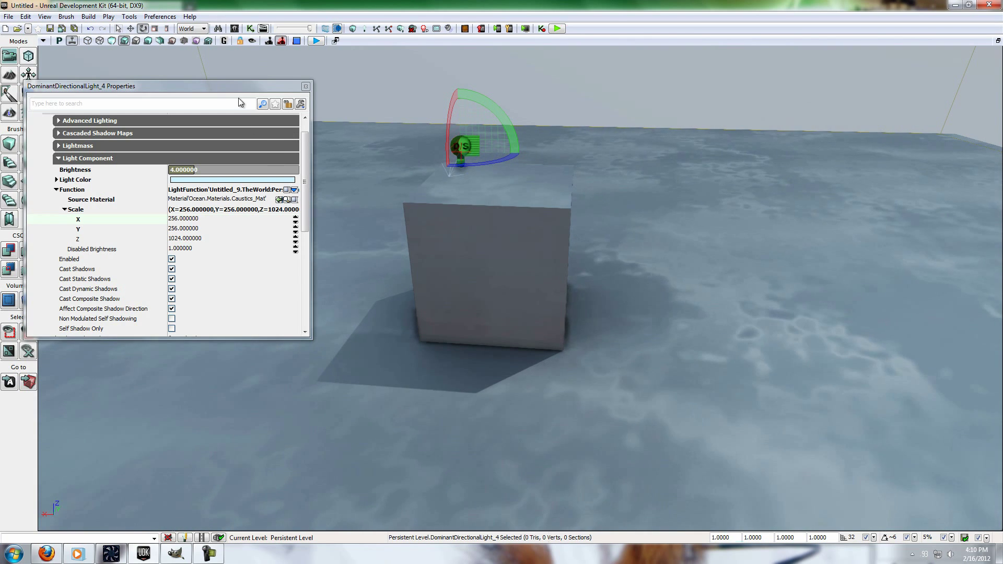
# Replace the light function's Source Material with Caustics_Mat from the Pool package's Materials group.
pyautogui.click(235, 28)
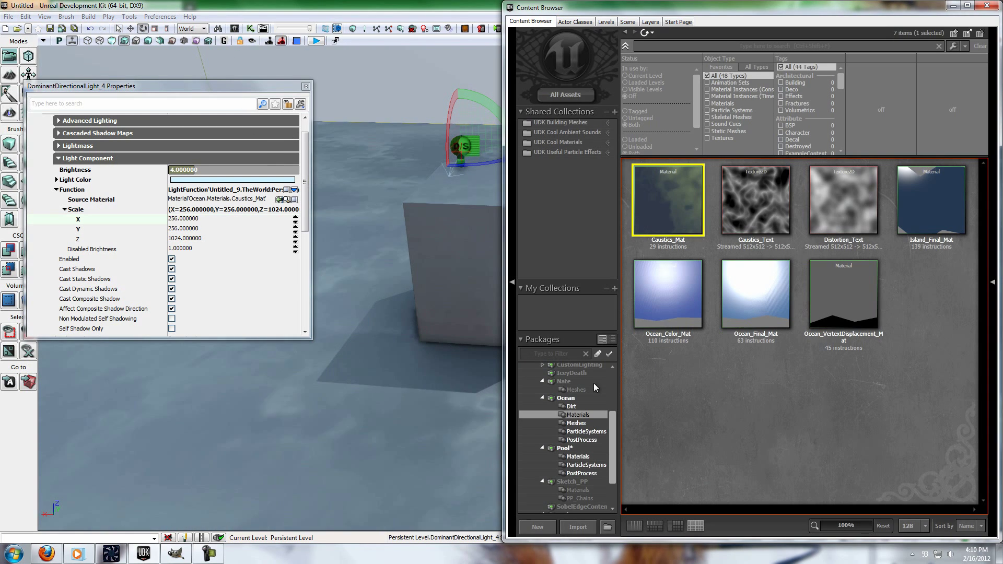
pyautogui.click(578, 456)
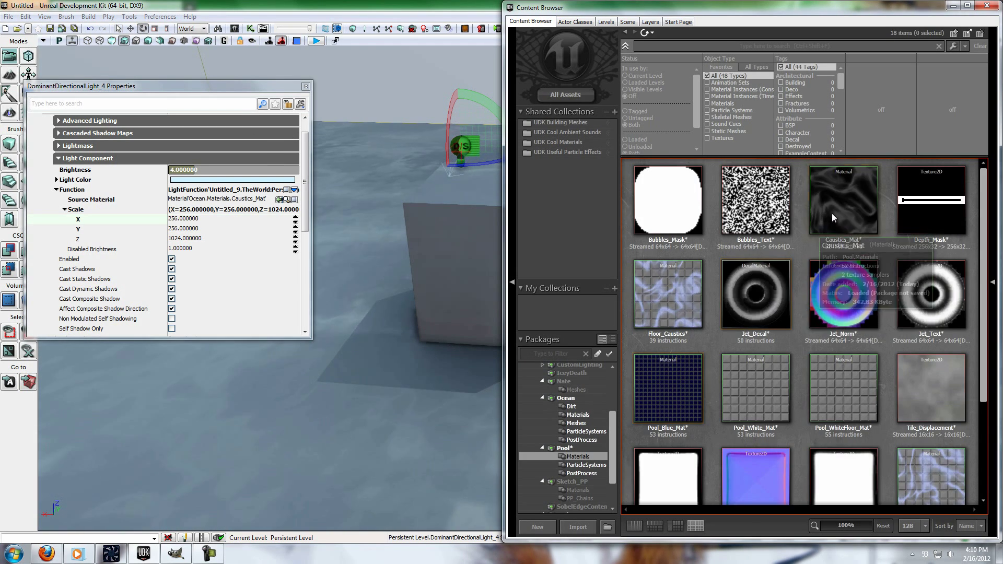
pyautogui.click(954, 6)
pyautogui.moveTo(616, 273)
pyautogui.mouseDown(button='right')
pyautogui.moveTo(637, 220)
pyautogui.moveTo(617, 273)
pyautogui.mouseUp(button='right')
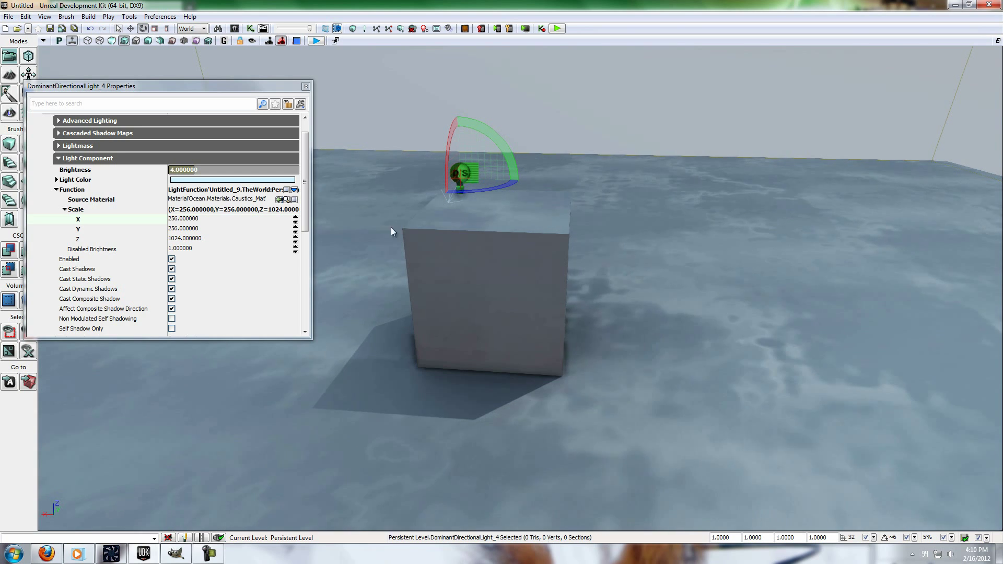
pyautogui.click(278, 200)
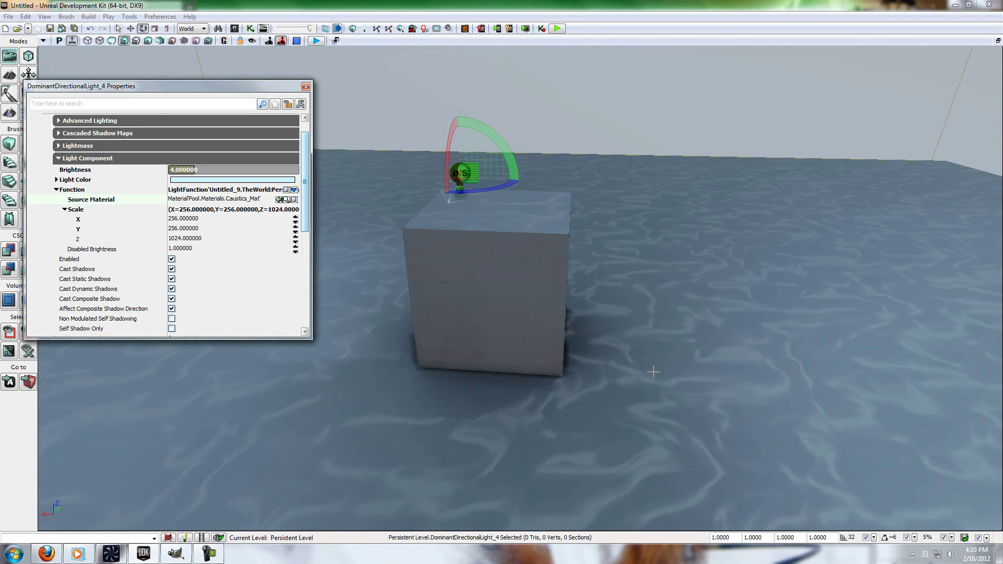
# Close the light's properties and inspect the caustics projected on the floor around the cube.
pyautogui.moveTo(707, 345); pyautogui.dragTo(683, 333, button='right')
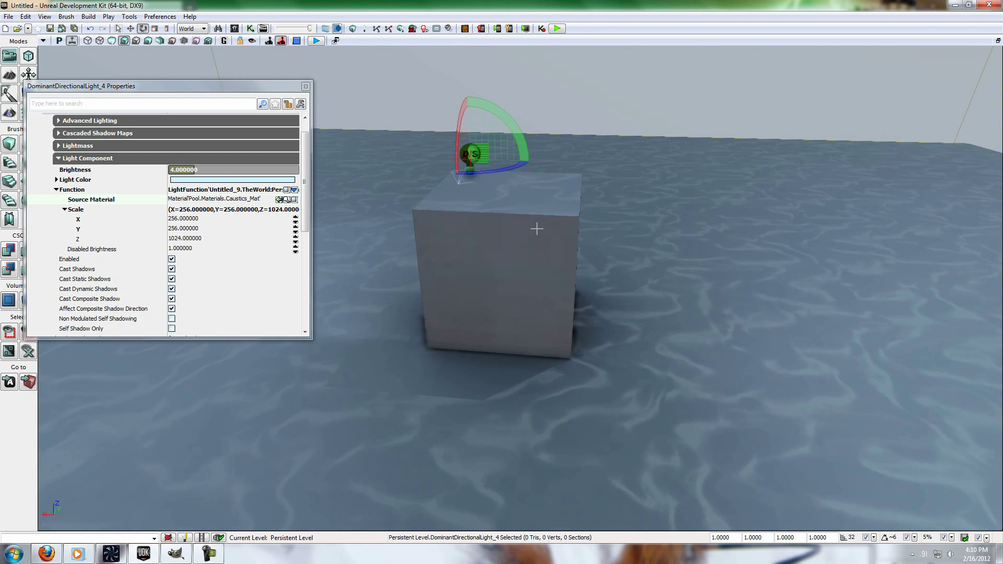
pyautogui.click(306, 86)
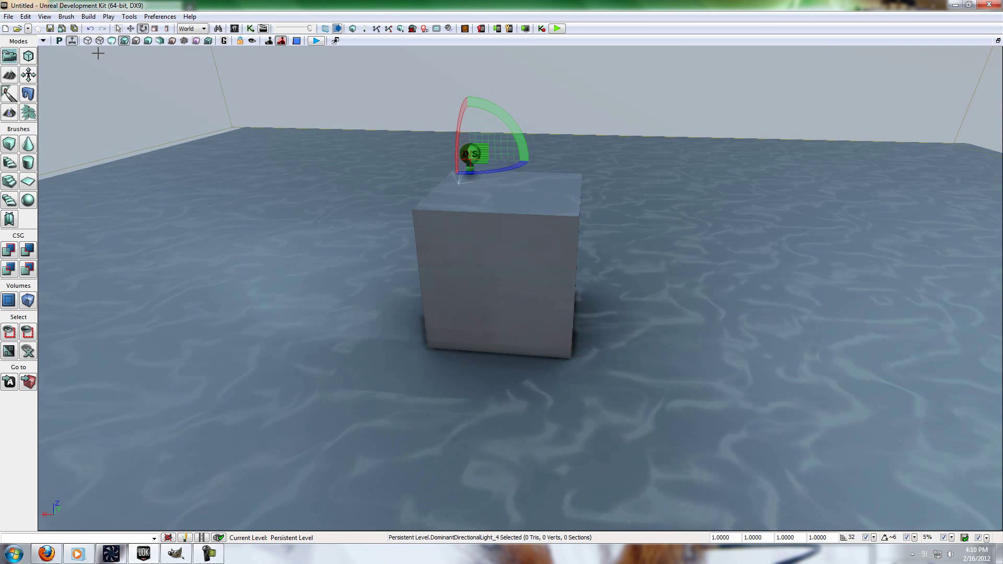
pyautogui.click(72, 40)
pyautogui.moveTo(359, 227); pyautogui.dragTo(594, 353, button='right')
pyautogui.moveTo(576, 314); pyautogui.dragTo(585, 339, button='right')
# Find the M_PoolDirt_02_Opt material in the Showcases content and open it in the Material Editor.
pyautogui.click(234, 29)
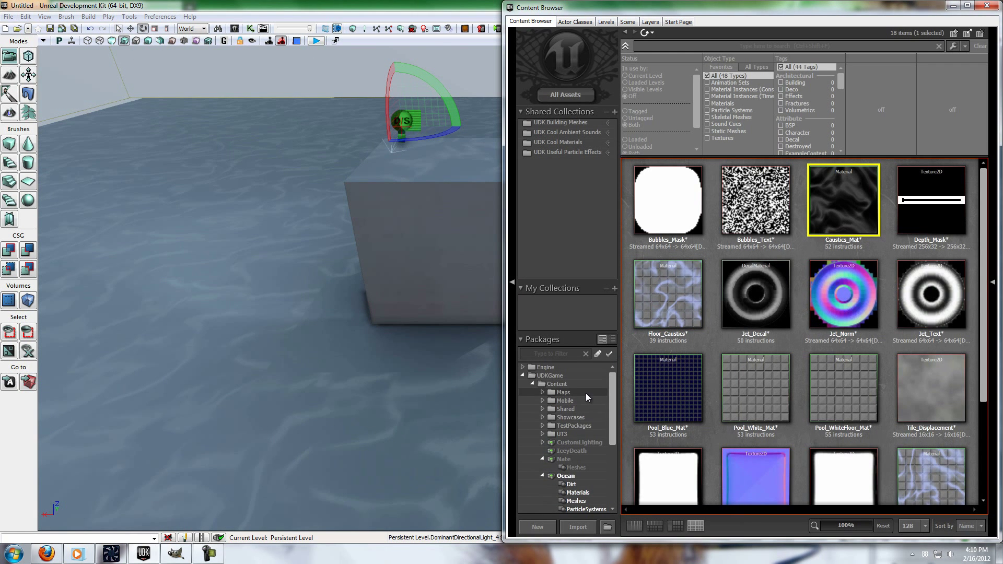
pyautogui.click(578, 420)
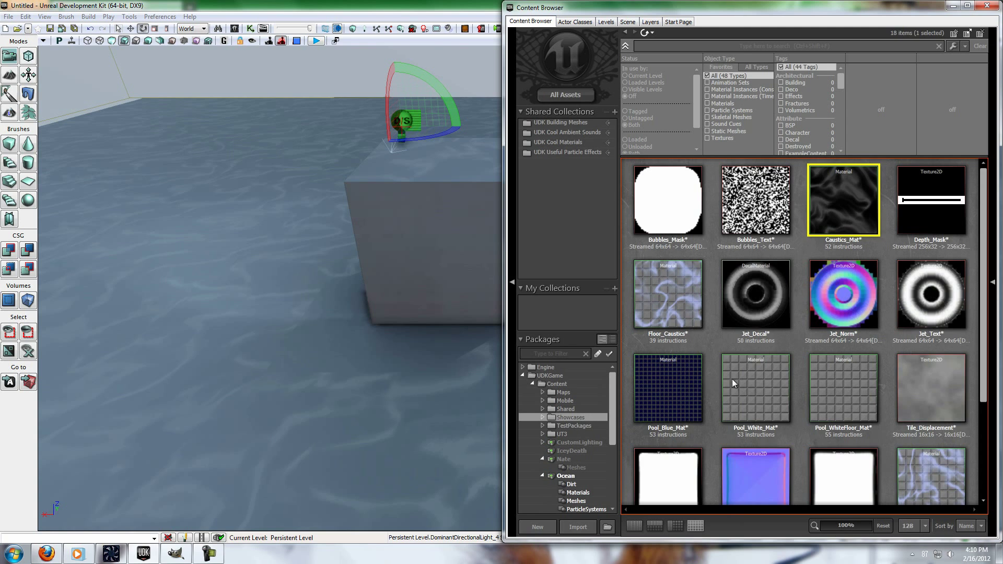
pyautogui.scroll(-10, 808, 269)
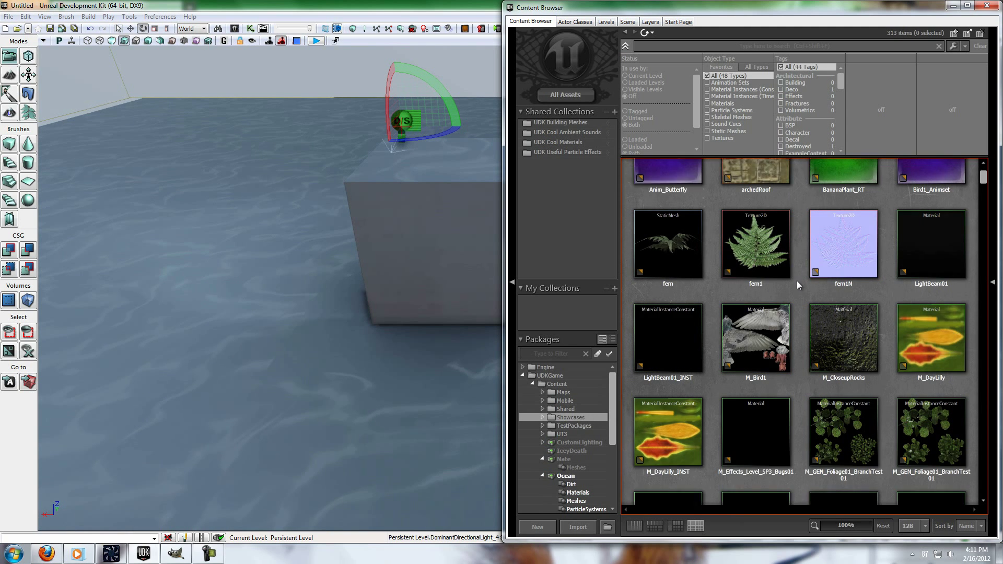
pyautogui.scroll(-5, 808, 270)
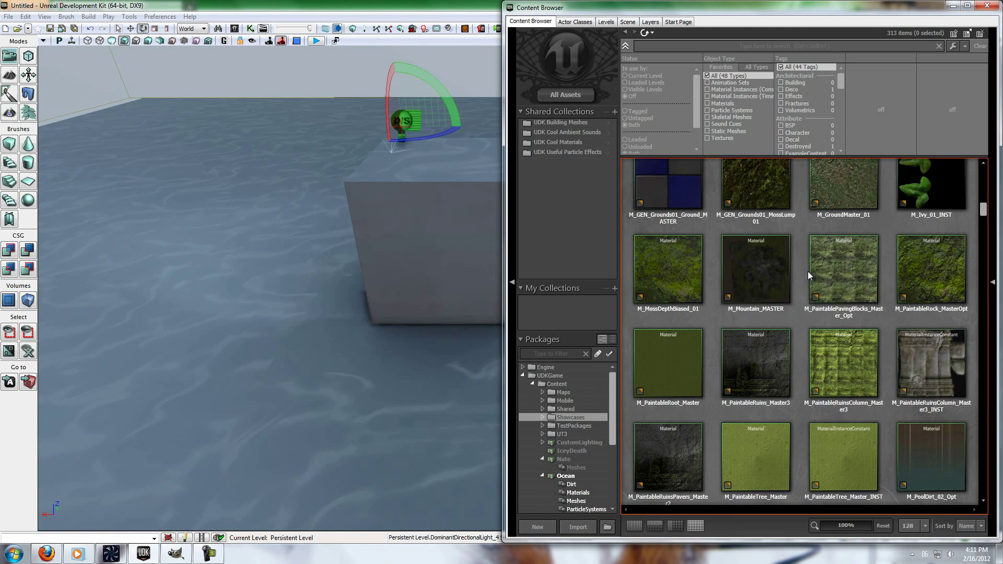
pyautogui.click(950, 279)
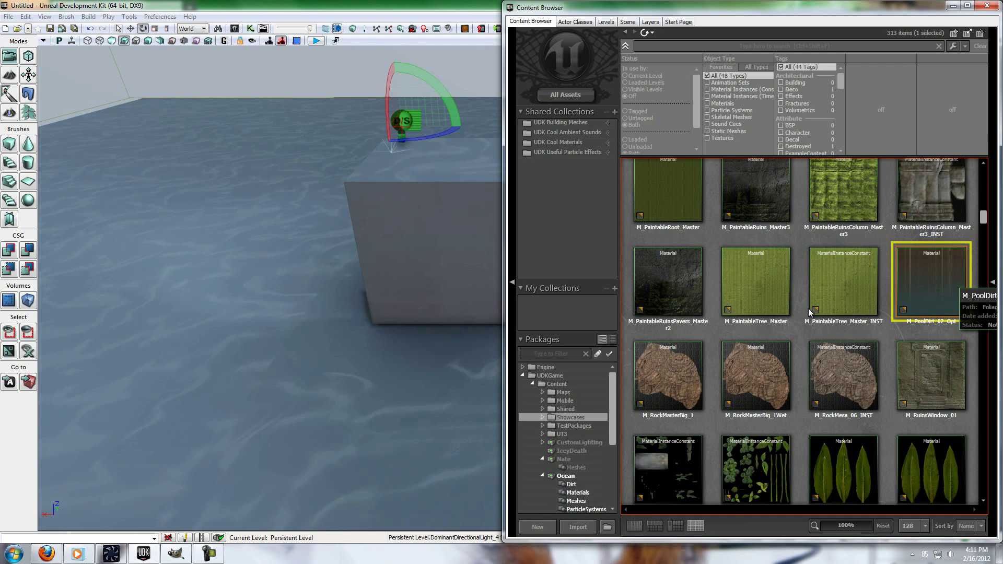
pyautogui.scroll(-5, 577, 238)
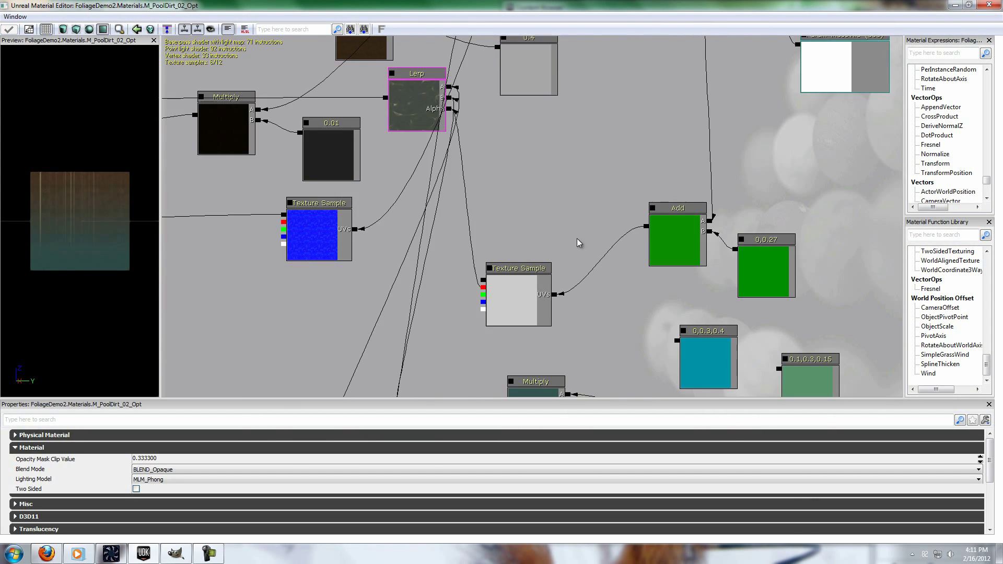
# Examine the caustics branch of M_PoolDirt_02_Opt, where two Texture Samples feed a Lerp and a Multiply by 0.4.
pyautogui.scroll(4, 618, 238)
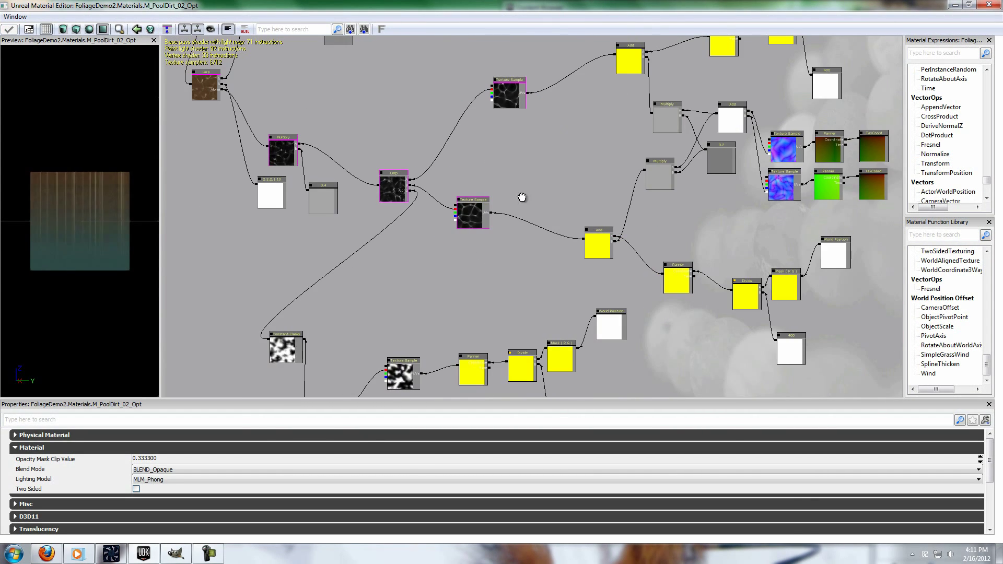
pyautogui.moveTo(522, 197); pyautogui.dragTo(503, 264)
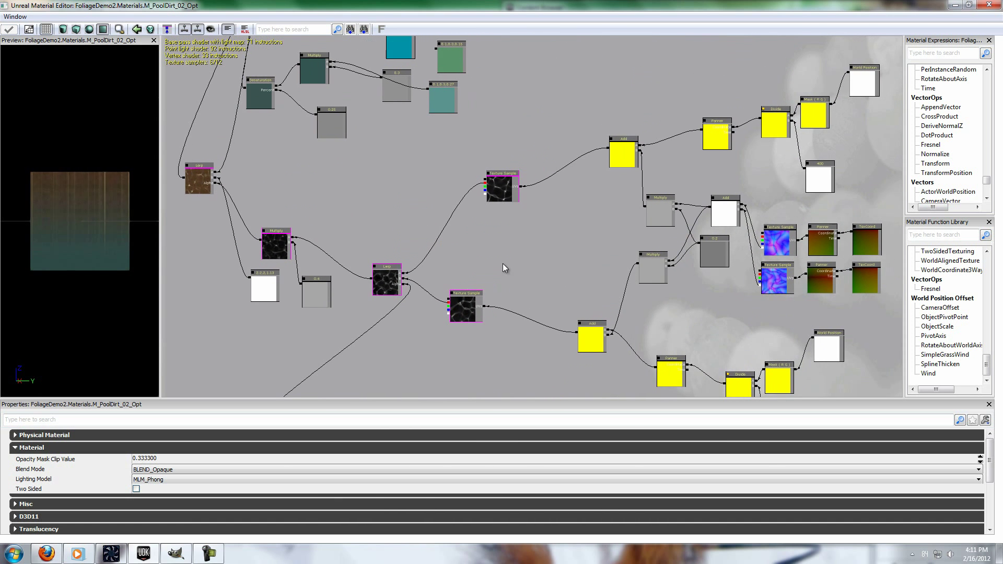
pyautogui.scroll(4, 503, 185)
pyautogui.scroll(-3, 613, 206)
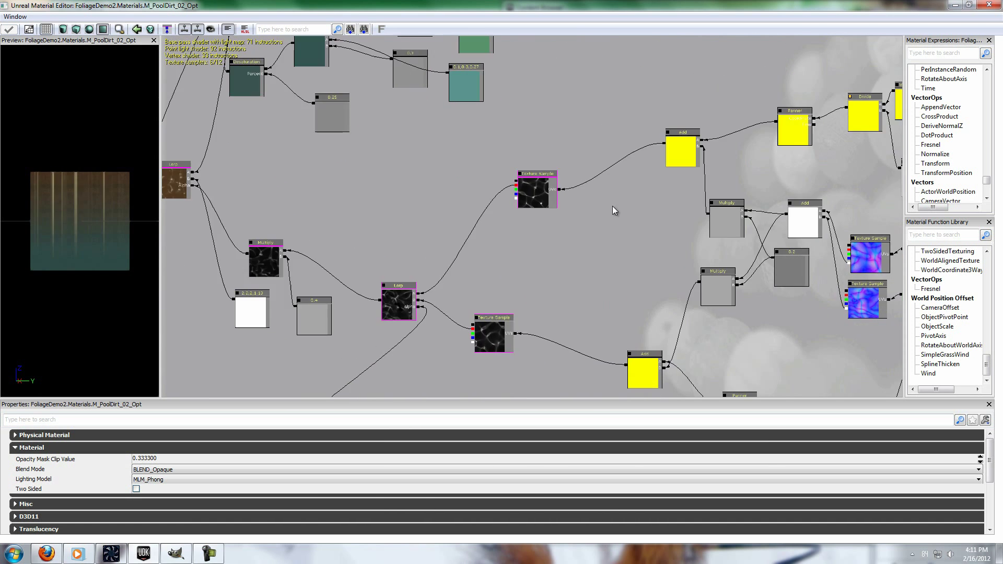
pyautogui.moveTo(612, 210); pyautogui.dragTo(738, 181)
pyautogui.scroll(2, 378, 165)
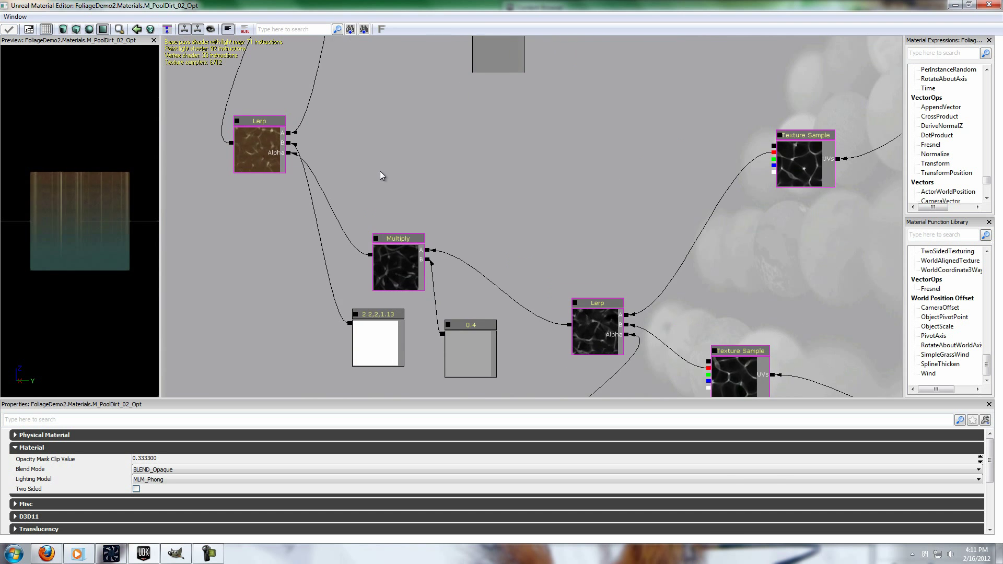
pyautogui.scroll(-6, 500, 203)
pyautogui.scroll(5, 504, 243)
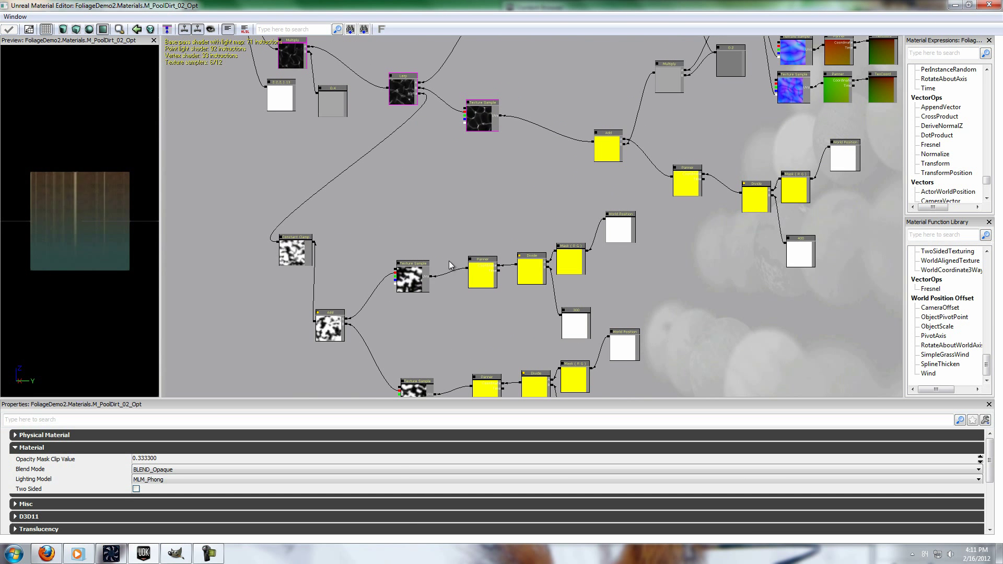
# Examine how World Position is masked to R and G, divided by 400 and fed into the Panner coordinates.
pyautogui.moveTo(677, 316); pyautogui.dragTo(423, 405)
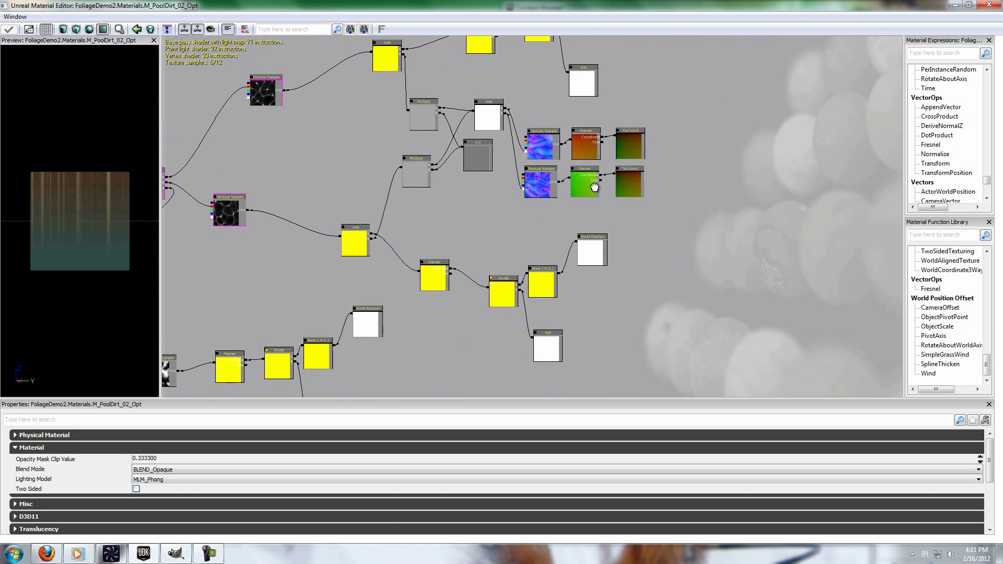
pyautogui.scroll(2, 593, 190)
pyautogui.moveTo(719, 161); pyautogui.dragTo(739, 128)
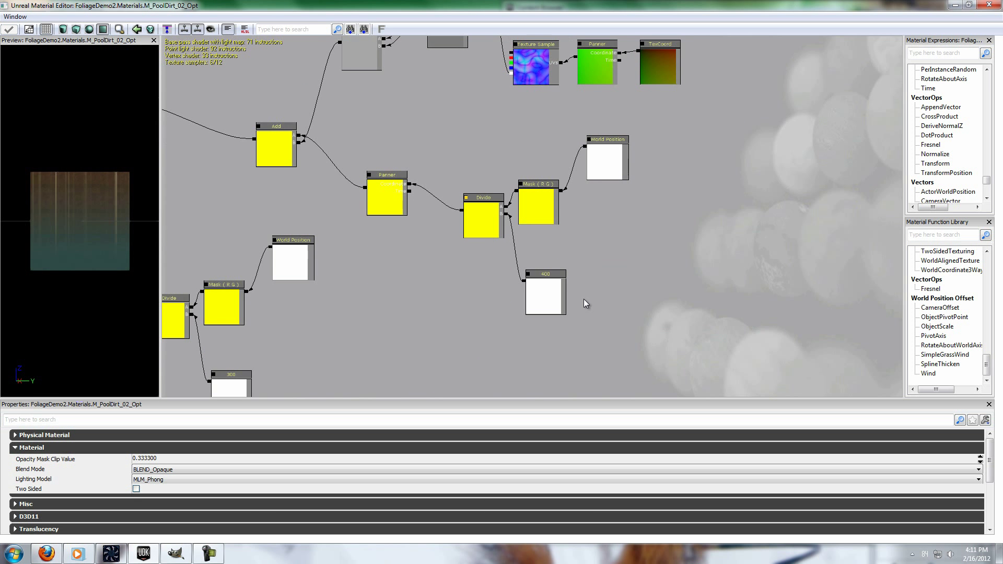
pyautogui.scroll(2, 584, 299)
pyautogui.click(507, 294)
pyautogui.click(584, 234)
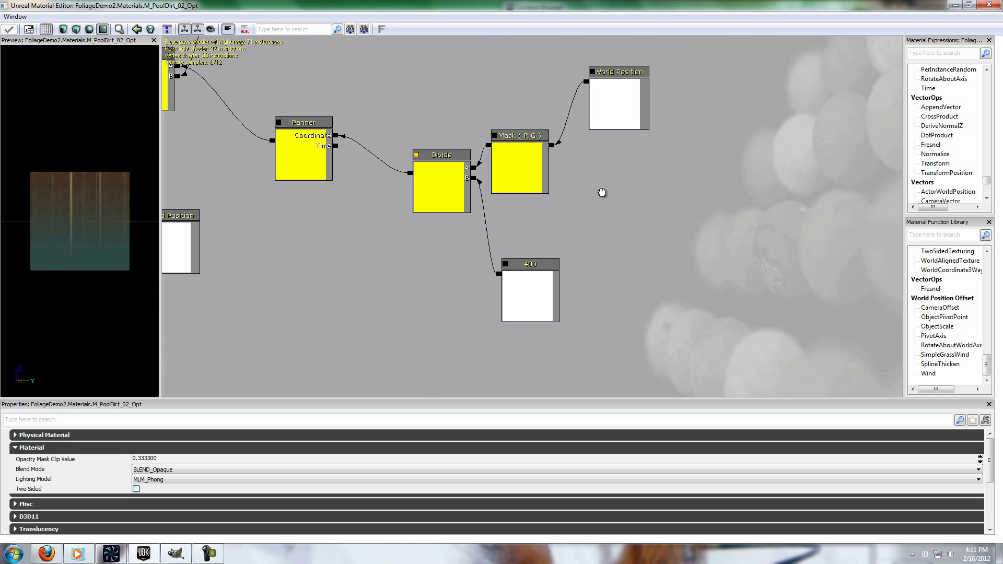
pyautogui.moveTo(244, 240); pyautogui.dragTo(257, 284)
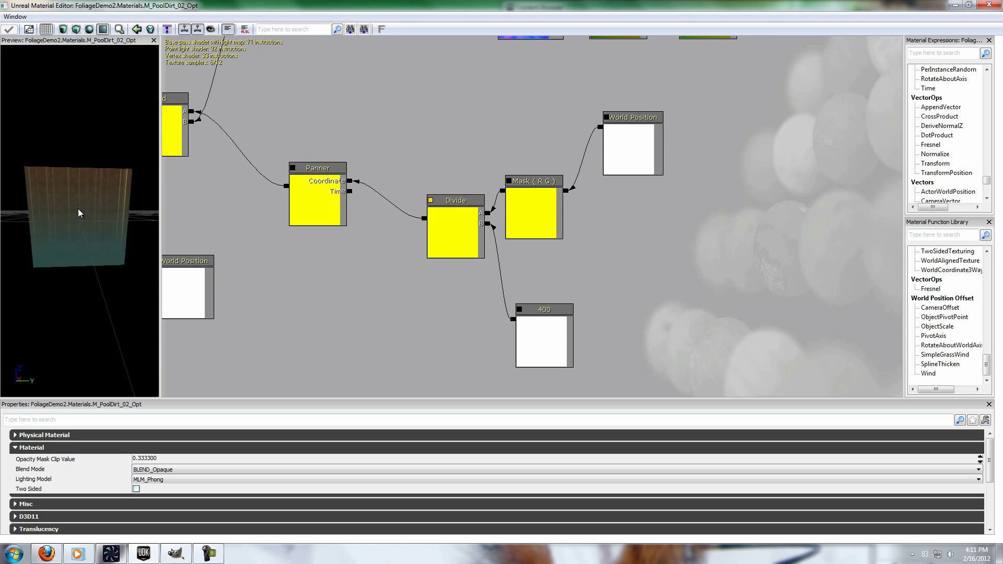
# Inspect the pool material's preview and node network, then leave the Material Editor and display the Ocean package's materials in the Content Browser.
pyautogui.moveTo(72, 159); pyautogui.dragTo(85, 226, button='right')
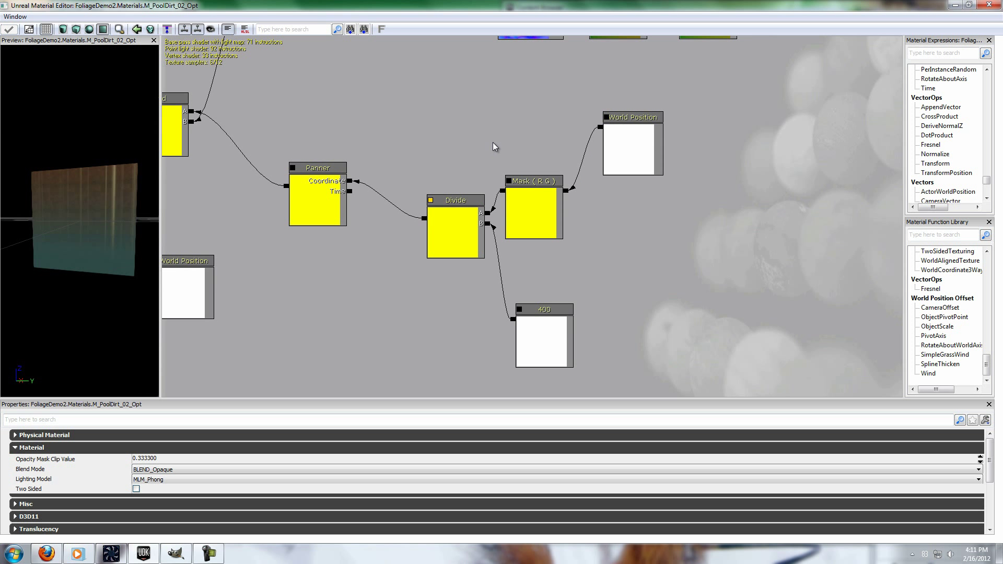
pyautogui.scroll(-5, 495, 147)
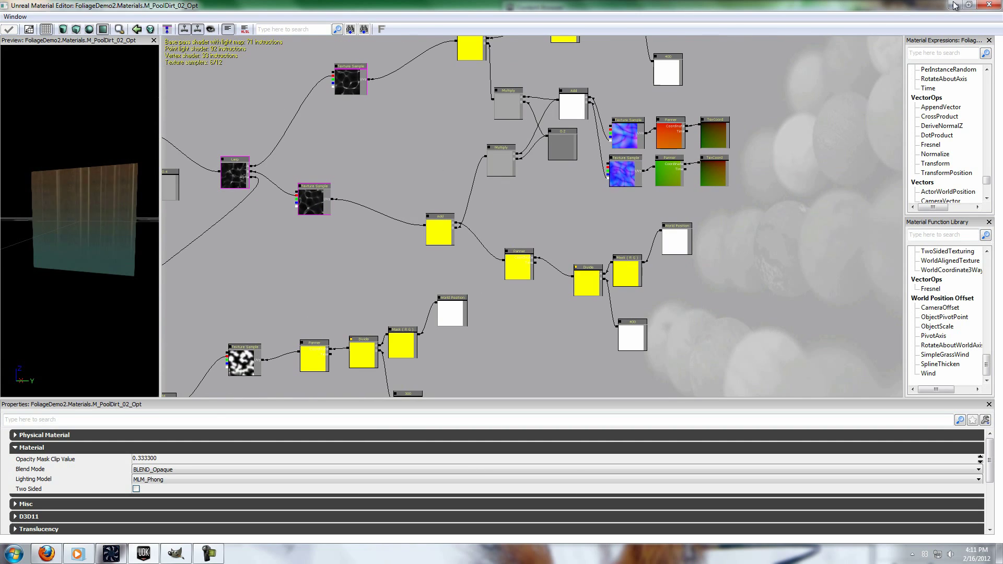
pyautogui.click(953, 5)
pyautogui.click(794, 303)
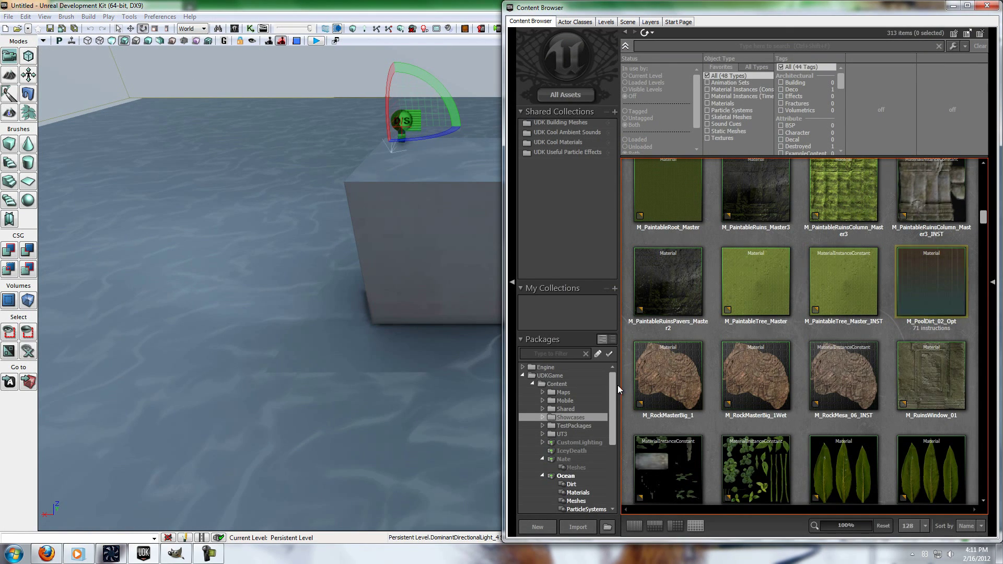
pyautogui.scroll(-2, 611, 434)
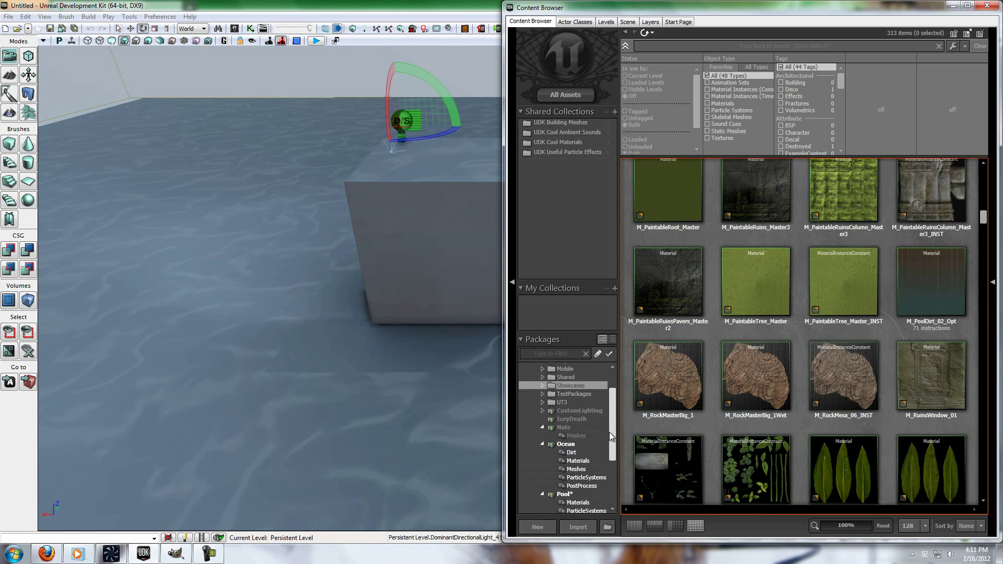
pyautogui.click(592, 386)
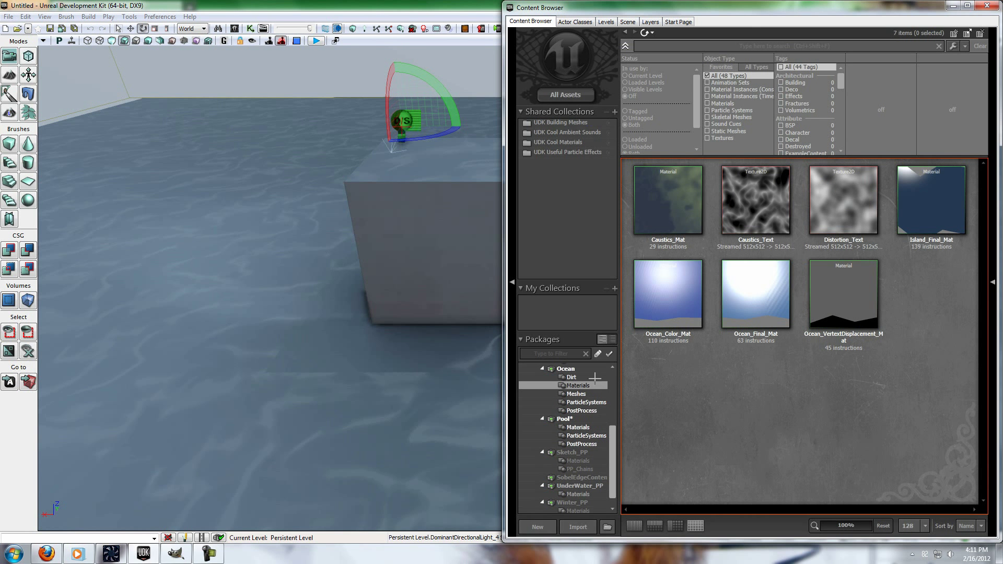
# Close the Content Browser and inspect the caustics around the cube in the level with realtime preview.
pyautogui.moveTo(418, 300); pyautogui.dragTo(53, 53, button='right')
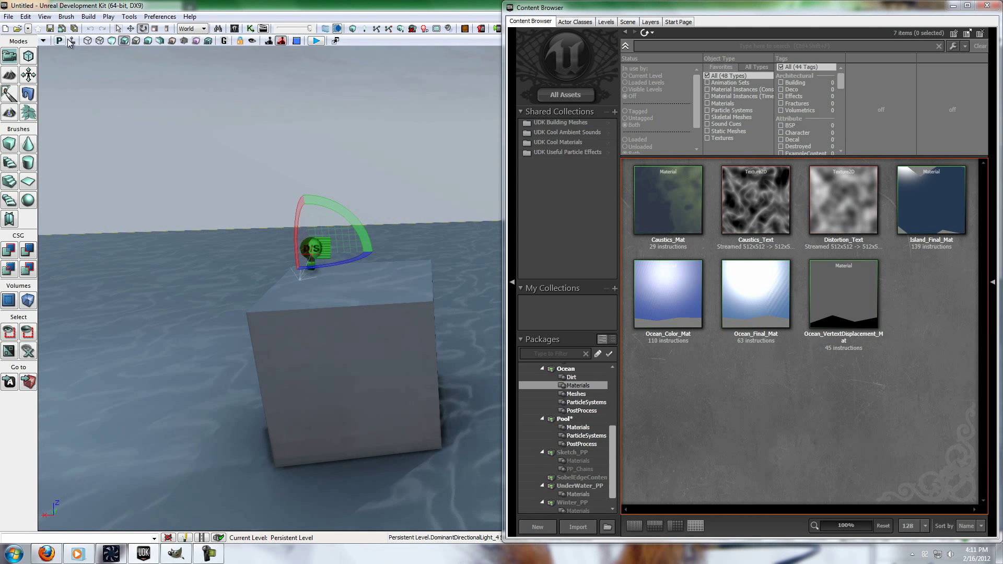
pyautogui.click(71, 42)
pyautogui.click(993, 5)
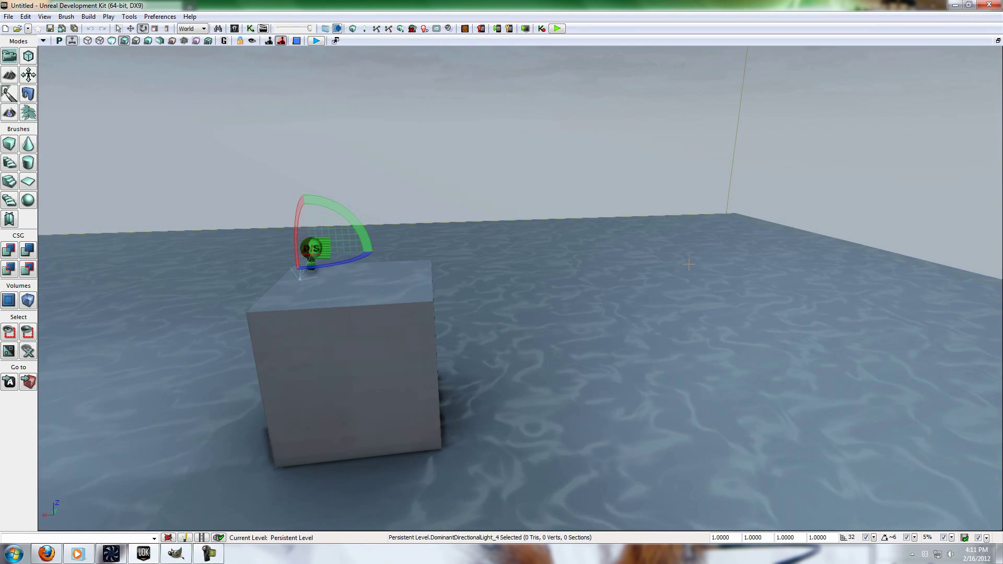
pyautogui.moveTo(752, 236); pyautogui.dragTo(633, 297, button='right')
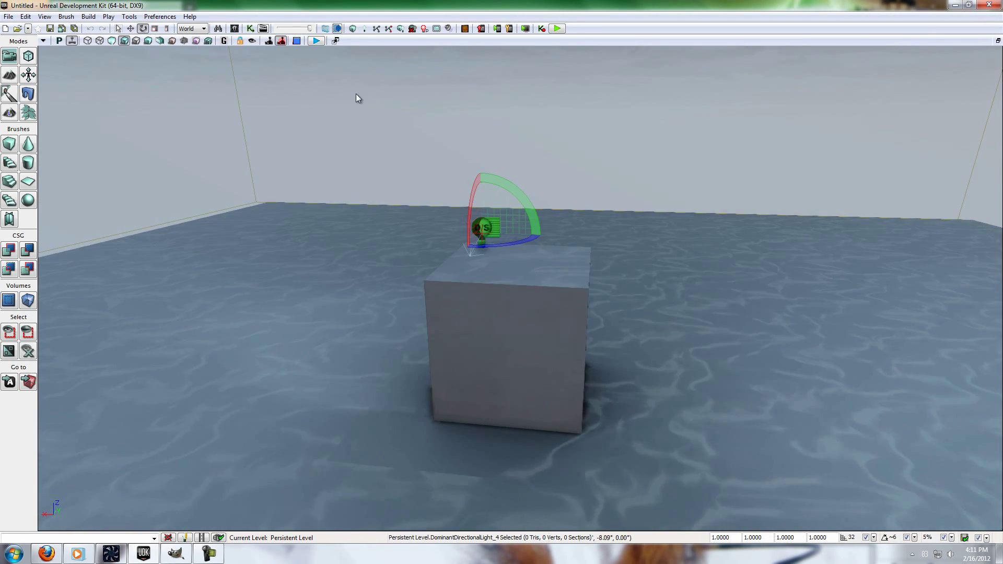
# Open the Pool_Showcase level without saving the current untitled level.
pyautogui.click(28, 29)
pyautogui.click(174, 41)
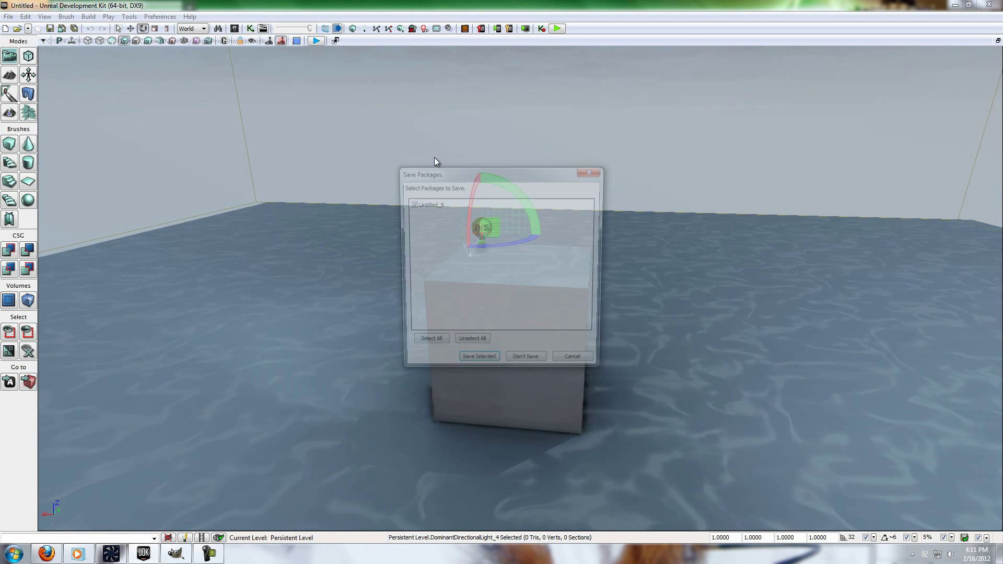
pyautogui.click(532, 367)
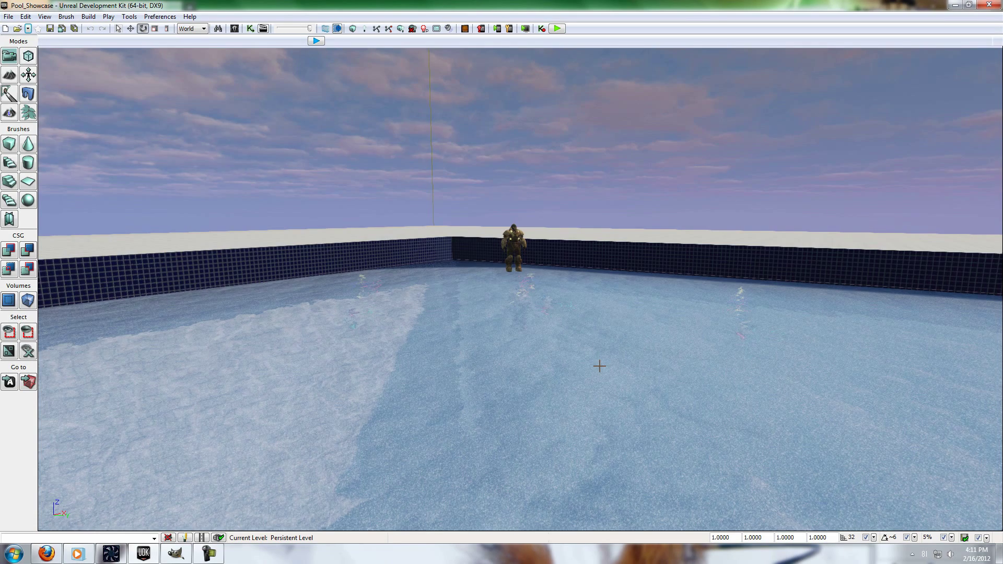
# Inspect the caustics on the tiled surfaces inside the pool below the waterline.
pyautogui.moveTo(617, 391); pyautogui.dragTo(526, 276, button='right')
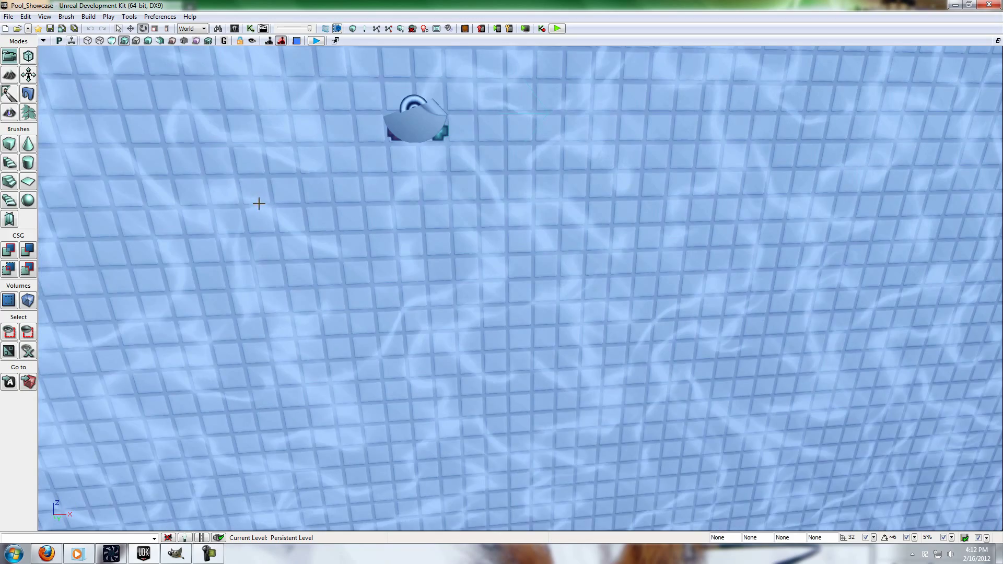
pyautogui.moveTo(260, 204); pyautogui.dragTo(267, 150)
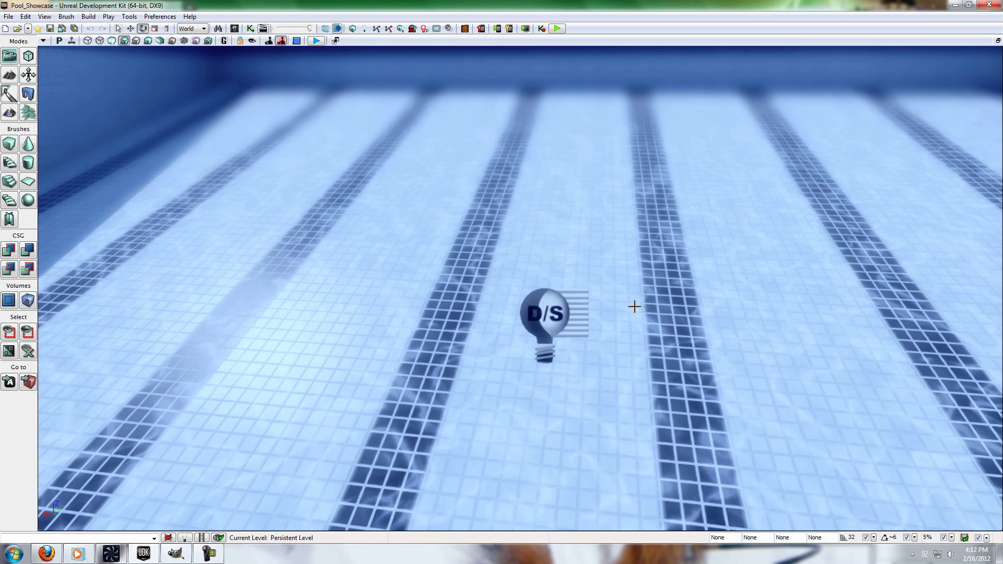
# Replace the pool's existing dominant directional light with a new DominantDirectionalLight on the tiled deck.
pyautogui.click(546, 313)
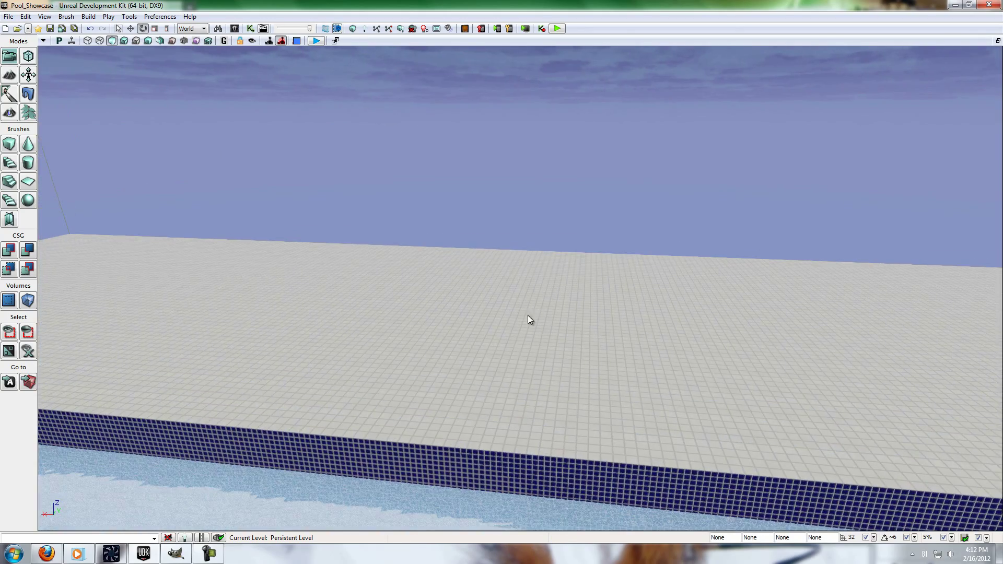
pyautogui.click(233, 29)
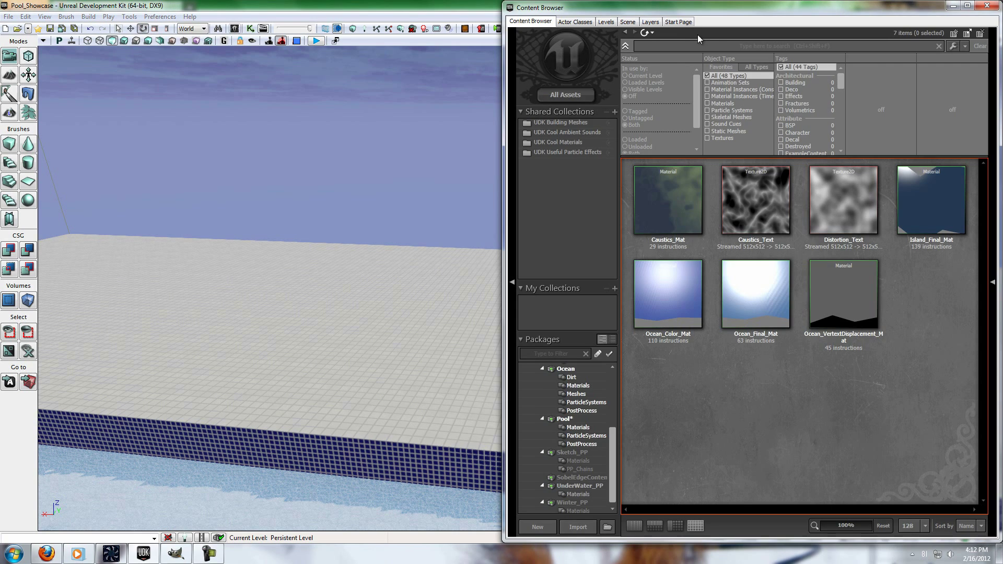
pyautogui.click(574, 22)
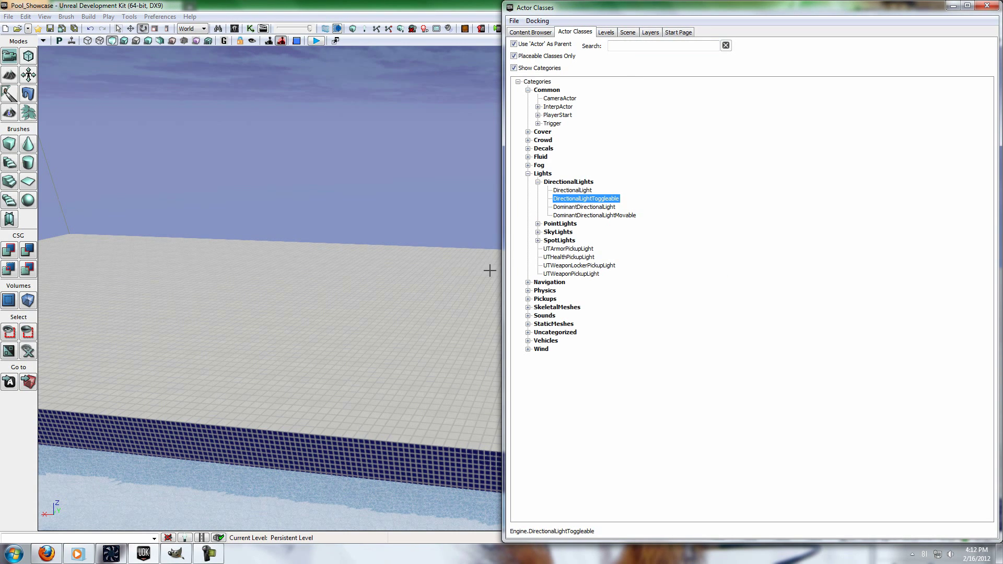
pyautogui.click(582, 206)
pyautogui.rightClick(331, 350)
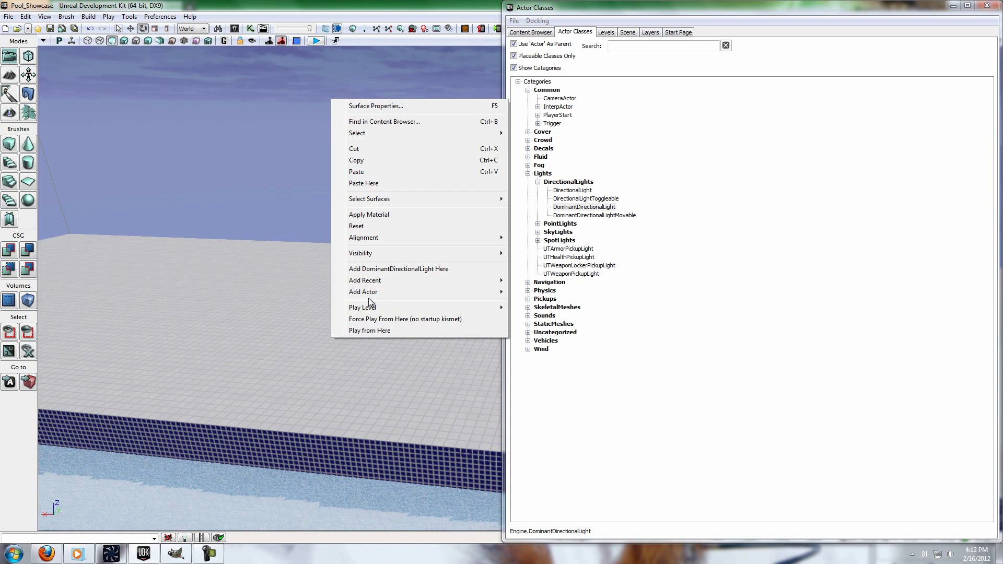
pyautogui.click(434, 264)
# Give the new light a LightFunction that uses Caustics_Mat from the Pool package's materials as its source material.
pyautogui.click(523, 33)
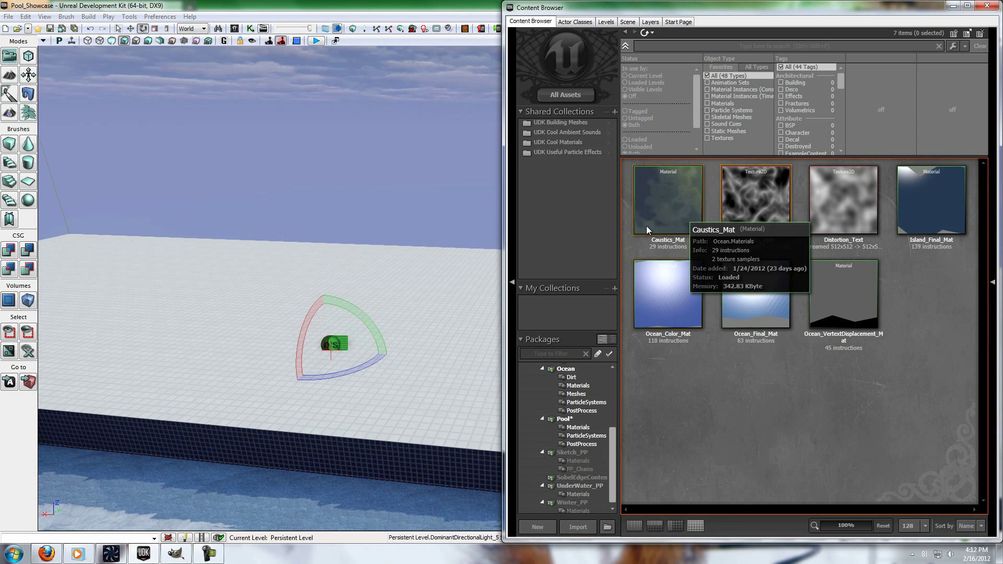
pyautogui.click(578, 428)
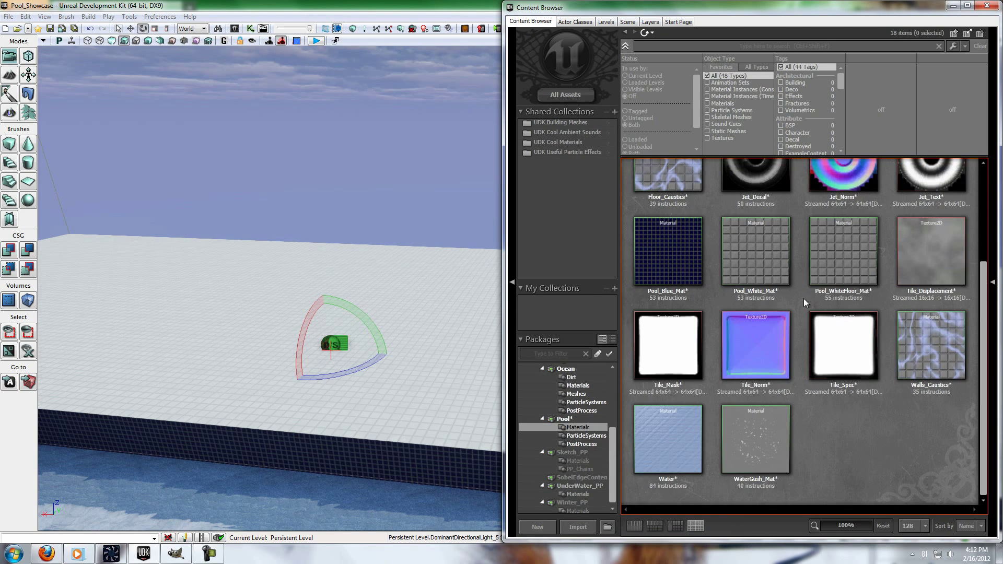
pyautogui.click(863, 211)
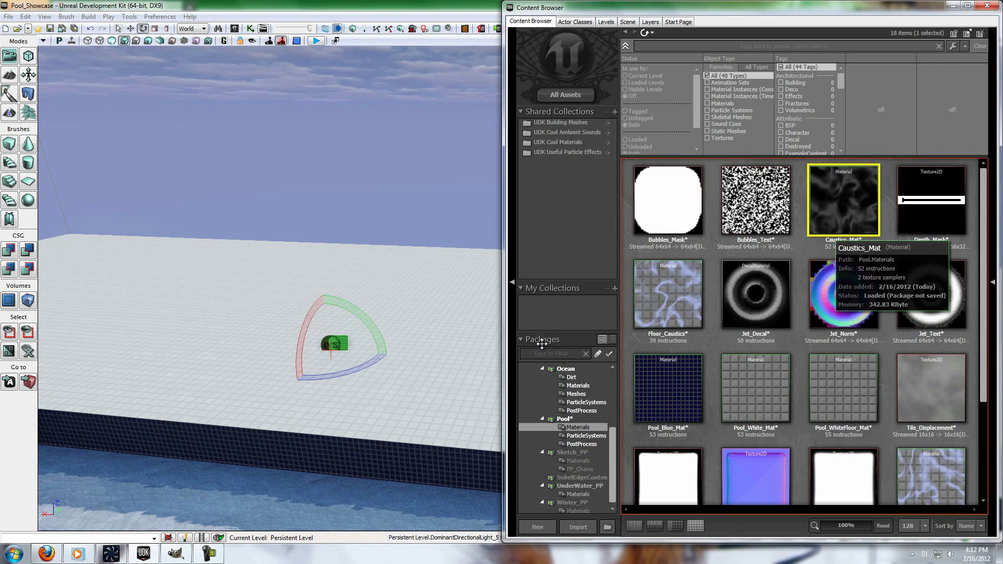
pyautogui.moveTo(440, 366); pyautogui.dragTo(440, 376)
pyautogui.doubleClick(365, 317)
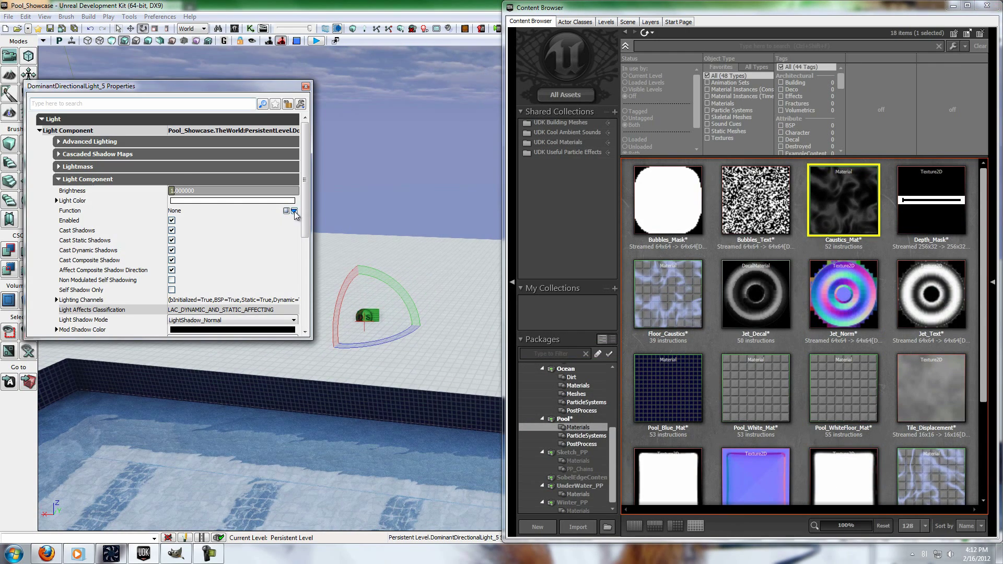
pyautogui.click(295, 210)
pyautogui.click(361, 219)
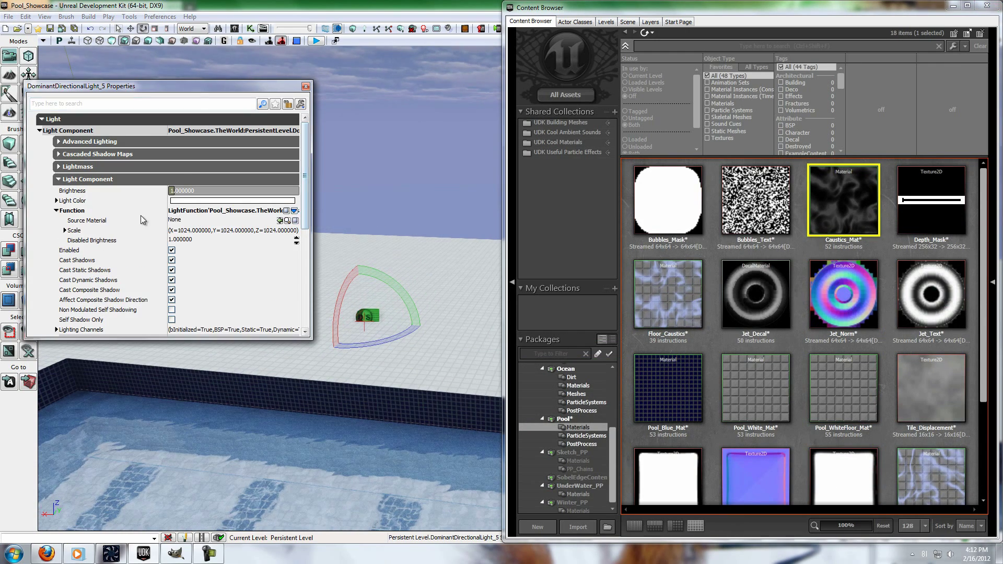
pyautogui.click(280, 221)
# Turn on realtime preview in the viewport and set the new light's brightness to 4.
pyautogui.click(72, 42)
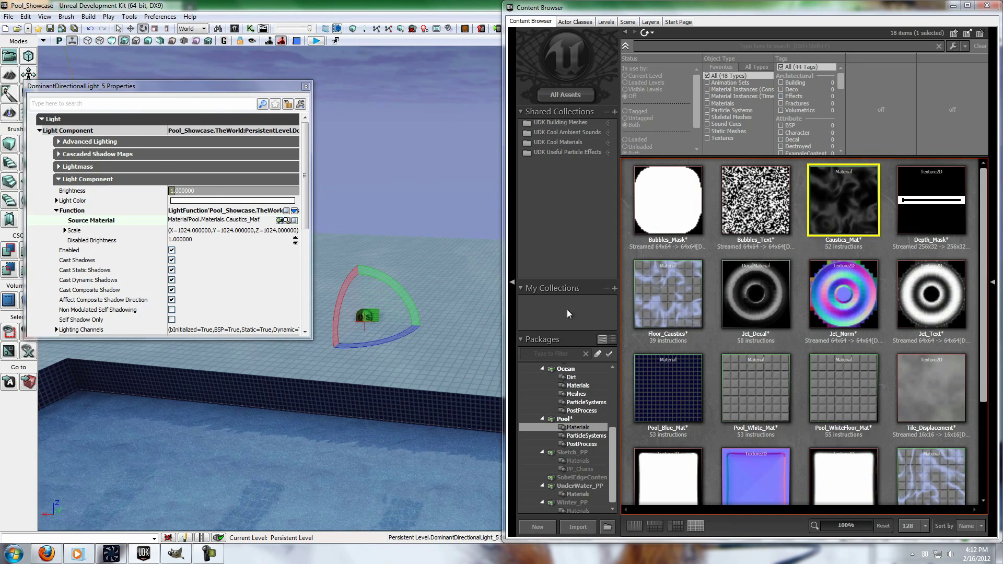
pyautogui.click(245, 192)
pyautogui.write('4')
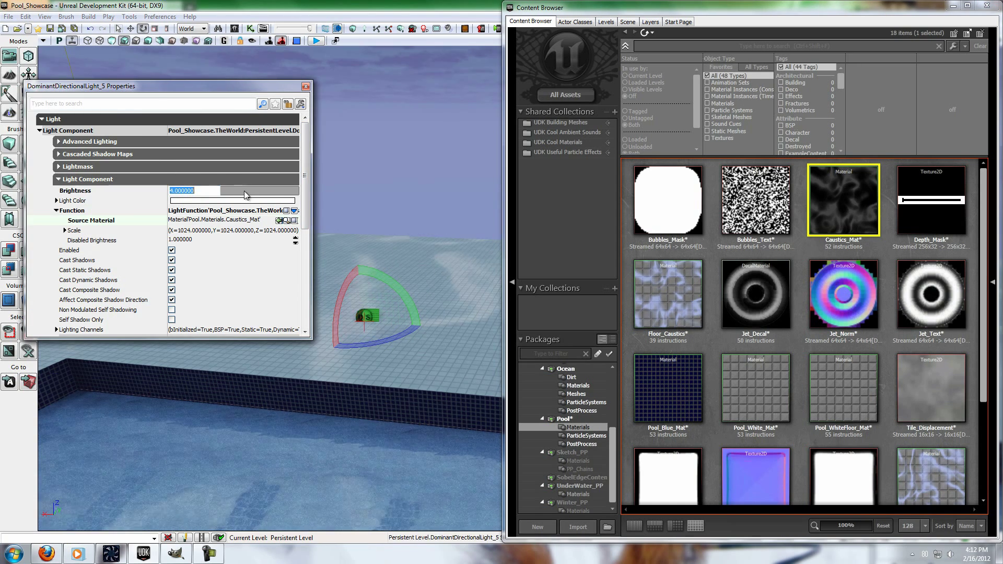
pyautogui.press('Return')
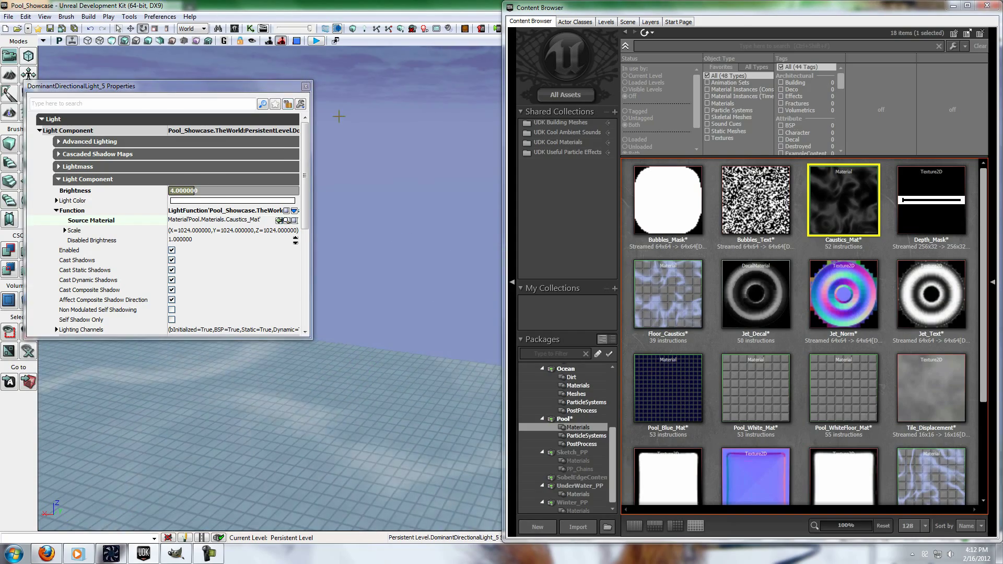
# Close the light's properties and the Content Browser, and inspect the caustics projected across the pool deck.
pyautogui.click(305, 87)
pyautogui.moveTo(282, 116); pyautogui.dragTo(78, 230, button='right')
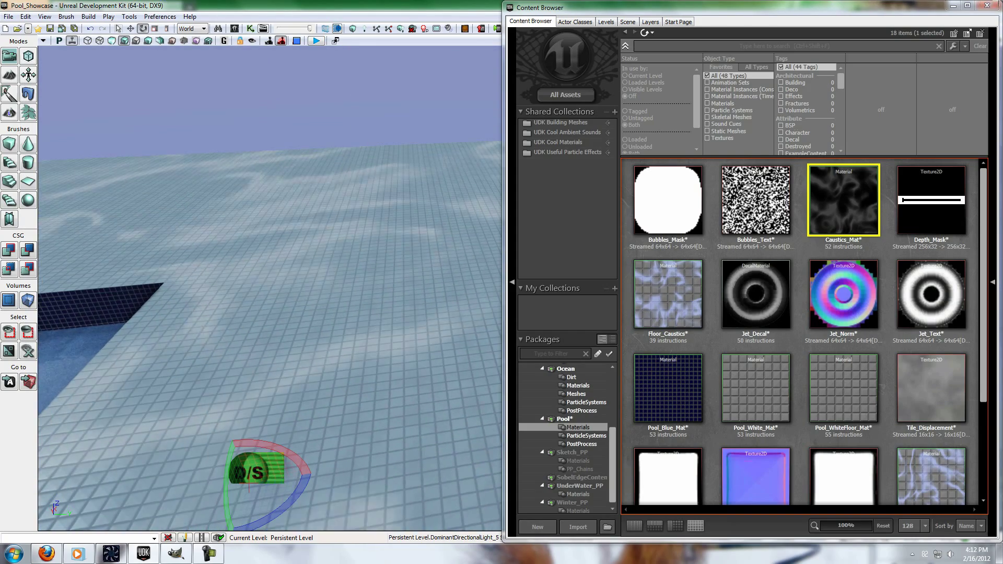
pyautogui.click(987, 5)
pyautogui.moveTo(448, 197); pyautogui.dragTo(675, 274)
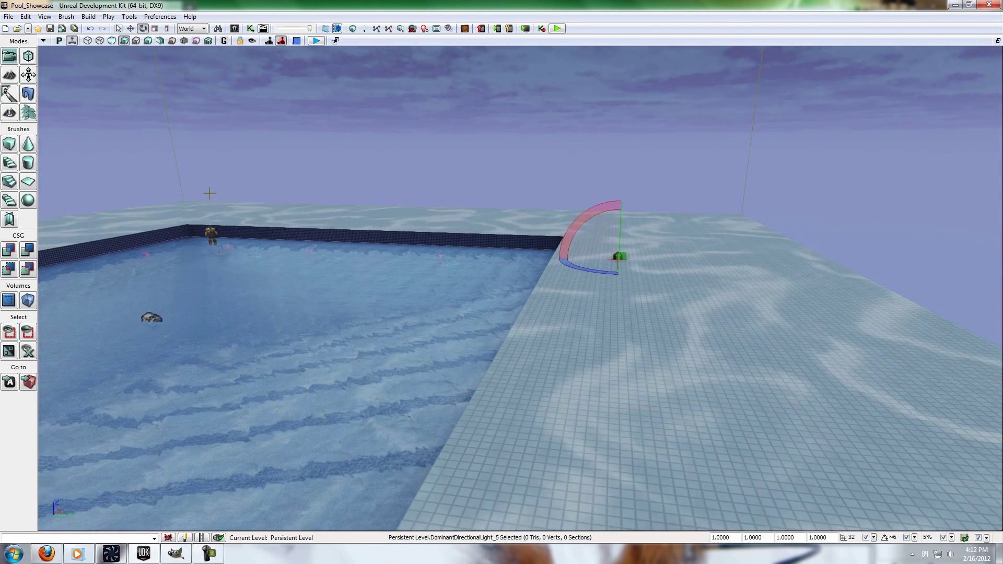
# Clear the dominant directional light's light function and set its brightness to 1.
pyautogui.press('F4')
pyautogui.click(291, 212)
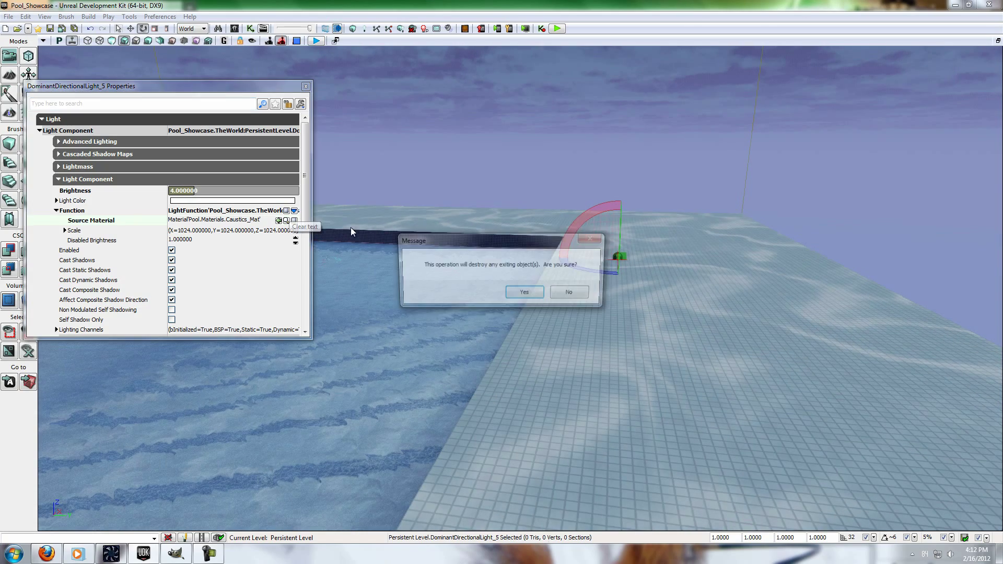
pyautogui.press('Return')
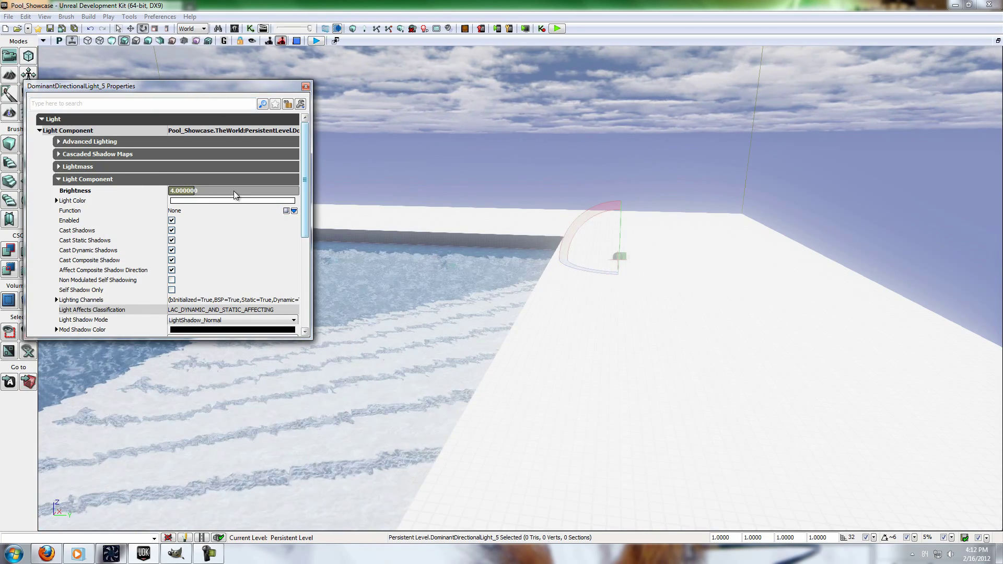
pyautogui.write('1')
pyautogui.press('Return')
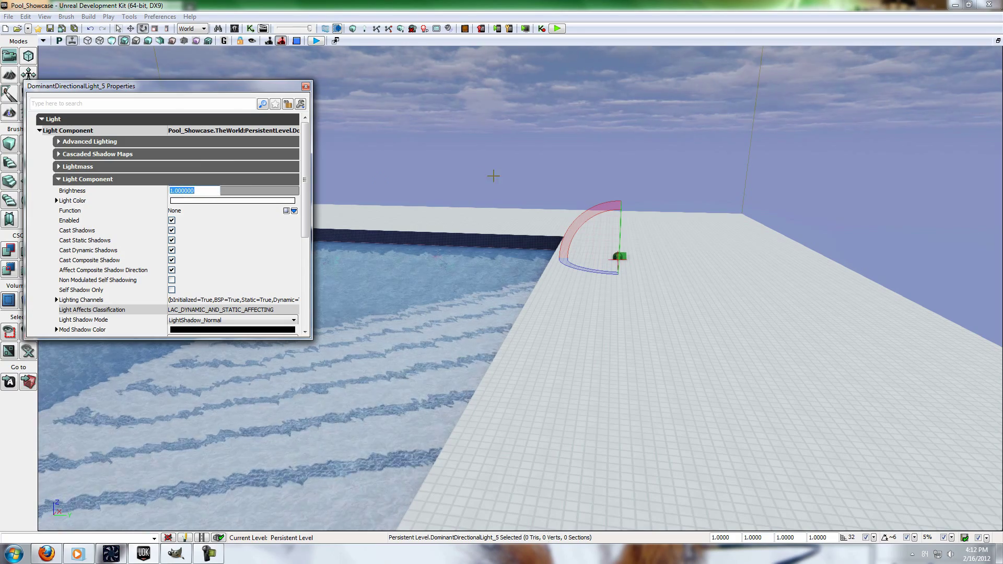
# Compare the shaded pool walls with the sunlit wall to examine where the caustics show.
pyautogui.moveTo(582, 212); pyautogui.dragTo(609, 209)
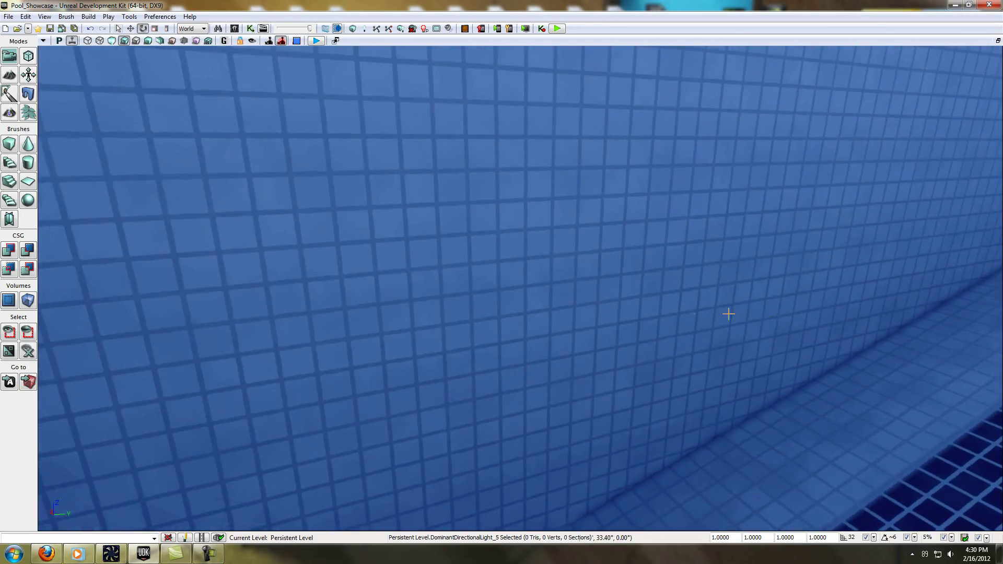
pyautogui.moveTo(729, 314)
pyautogui.mouseDown(button='right')
pyautogui.moveTo(599, 308)
pyautogui.moveTo(747, 316)
pyautogui.mouseUp(button='right')
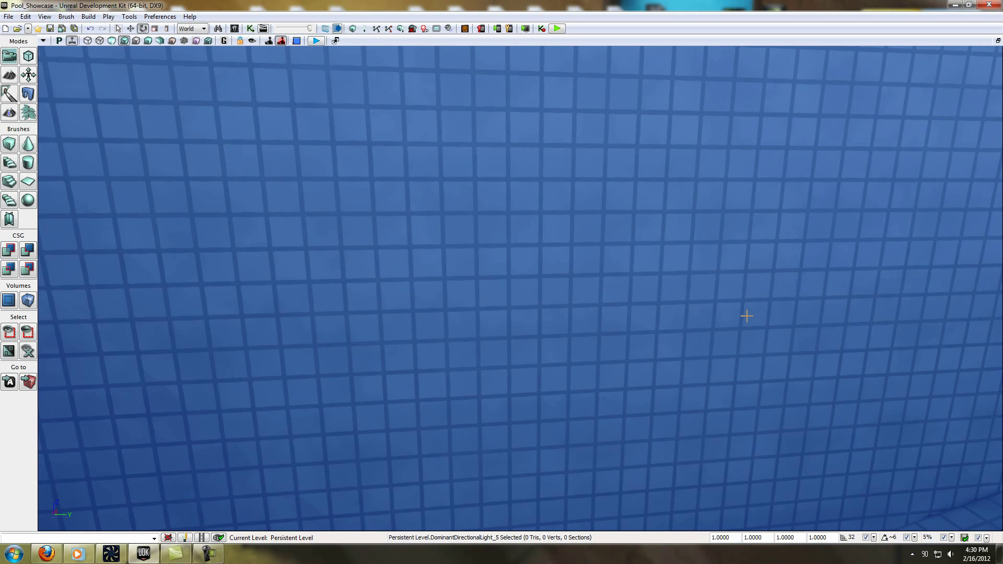
pyautogui.moveTo(643, 374); pyautogui.dragTo(246, 381, button='right')
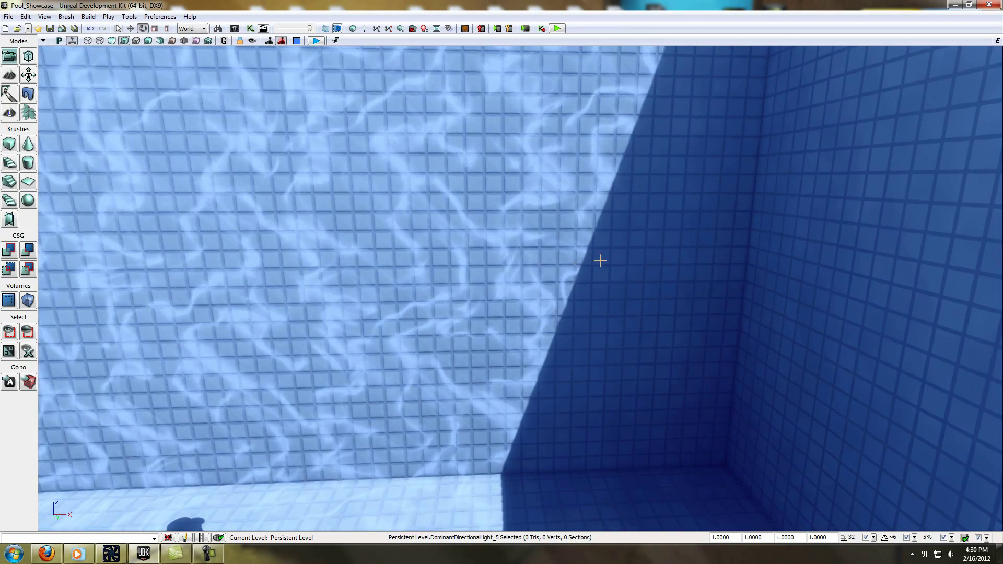
pyautogui.moveTo(600, 262)
pyautogui.mouseDown(button='right')
pyautogui.moveTo(416, 251)
pyautogui.moveTo(555, 268)
pyautogui.moveTo(544, 242)
pyautogui.moveTo(544, 277)
pyautogui.moveTo(313, 216)
pyautogui.moveTo(450, 273)
pyautogui.moveTo(458, 287)
pyautogui.moveTo(564, 242)
pyautogui.moveTo(618, 257)
pyautogui.mouseUp(button='right')
# Open the Floor_Caustics material from the Pool materials in the Material Editor and view its whole node network.
pyautogui.click(262, 29)
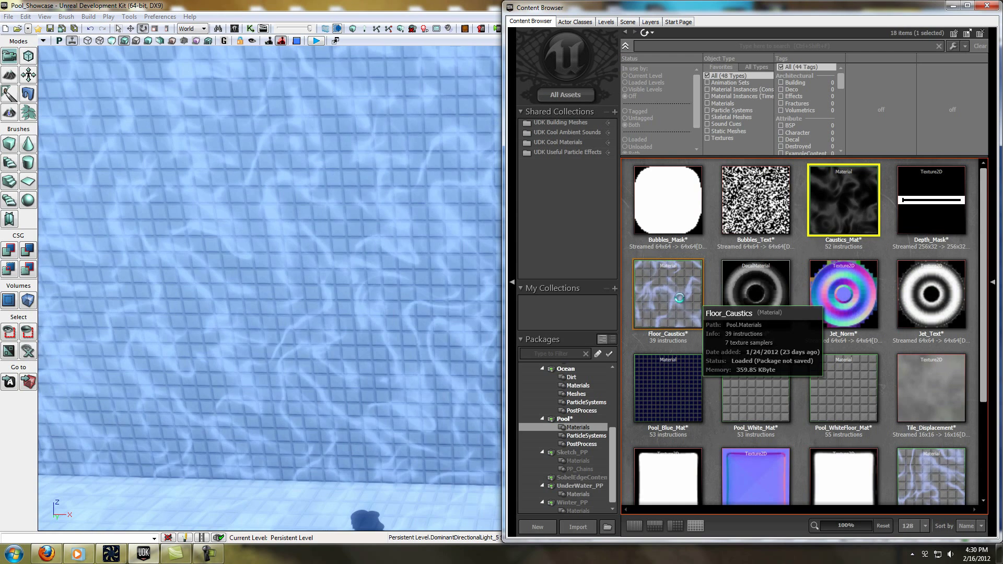
pyautogui.click(690, 300)
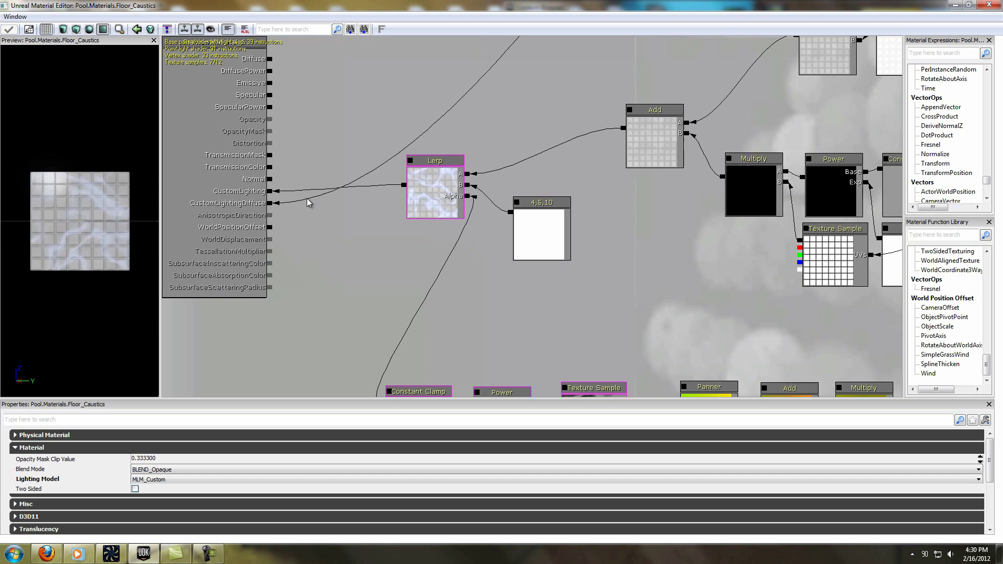
pyautogui.scroll(-6, 562, 298)
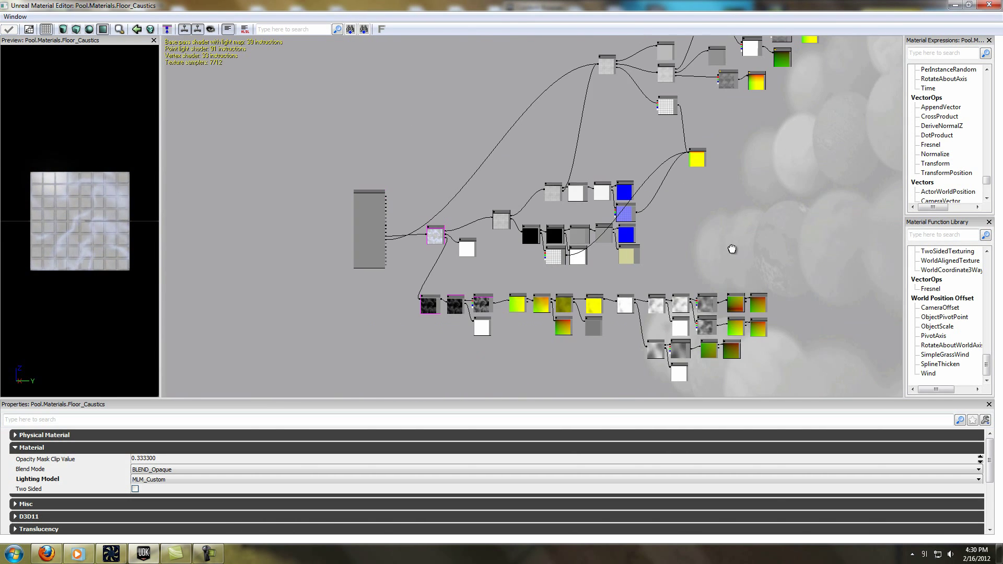
# Examine the Floor_Caustics lighting branches, where Light Vector, Dot and Constant Clamp nodes feed the diffuse and specular chains.
pyautogui.moveTo(716, 281); pyautogui.dragTo(637, 376)
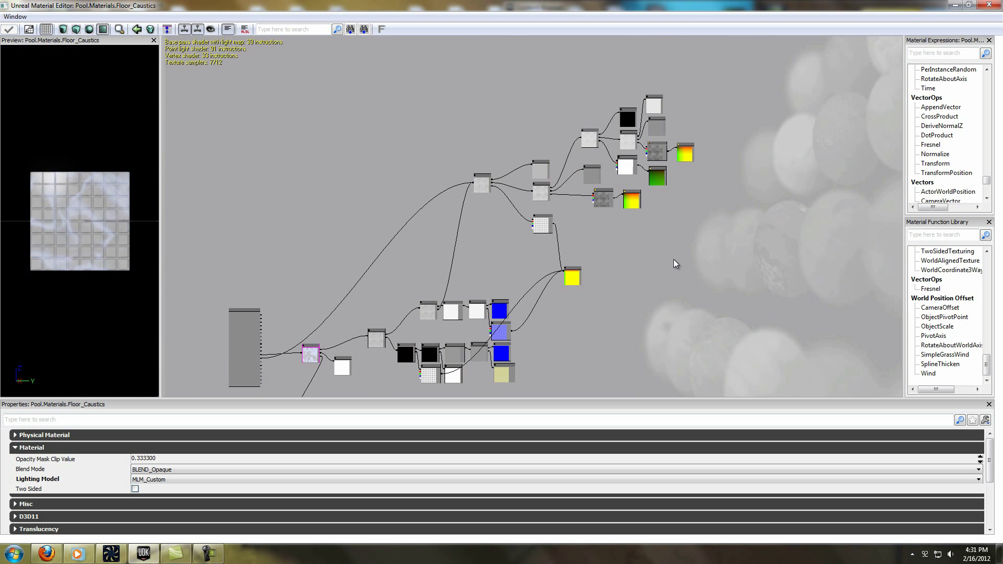
pyautogui.scroll(4, 617, 260)
pyautogui.moveTo(592, 226); pyautogui.dragTo(630, 209)
pyautogui.moveTo(375, 320); pyautogui.dragTo(454, 189)
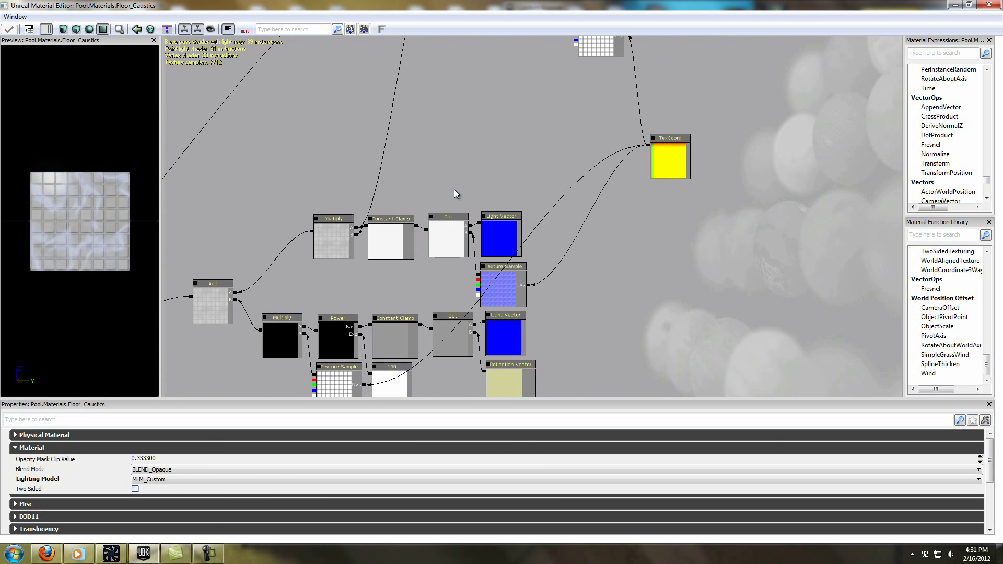
pyautogui.moveTo(358, 291); pyautogui.dragTo(625, 170)
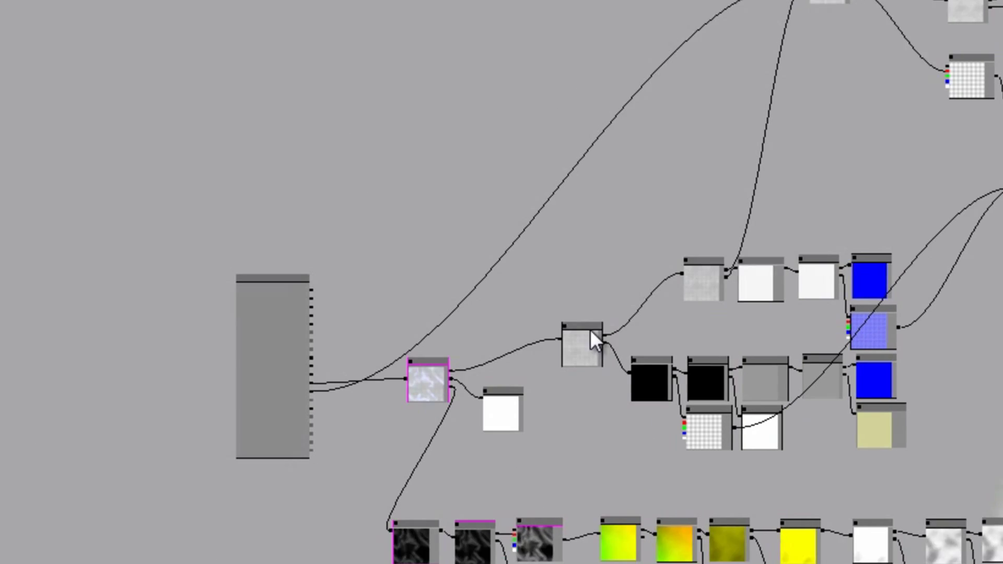
# Inspect how the Lerp node blends the Add result with the 4,5,10 constant, and trace the Add node's Multiply inputs.
pyautogui.scroll(6, 503, 327)
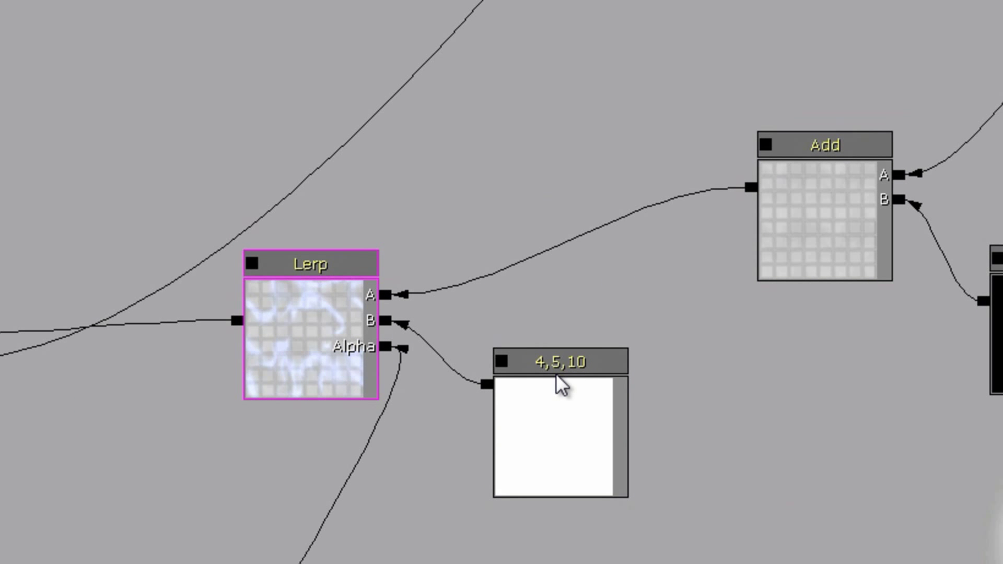
pyautogui.click(716, 275)
pyautogui.click(754, 208)
pyautogui.click(738, 281)
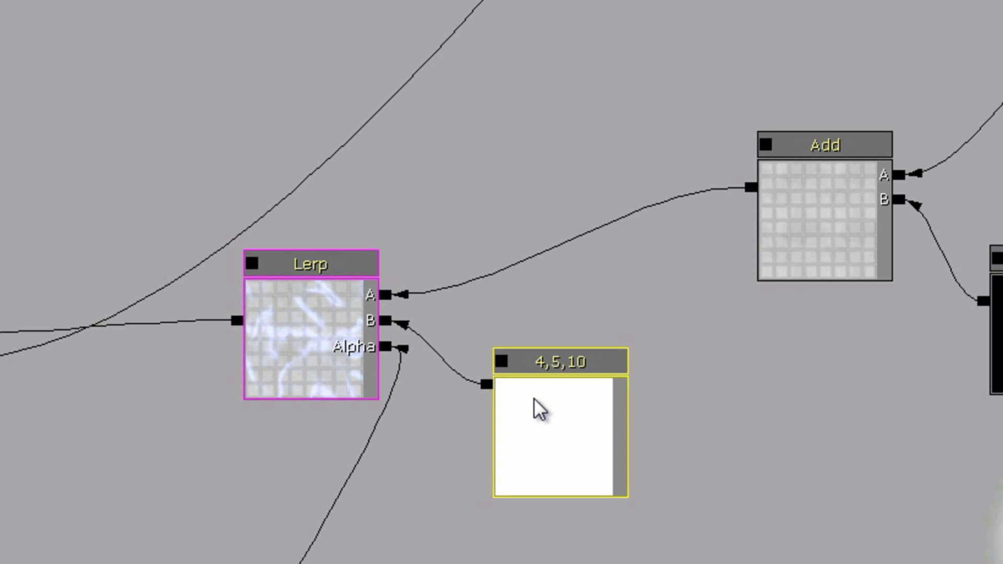
pyautogui.click(609, 288)
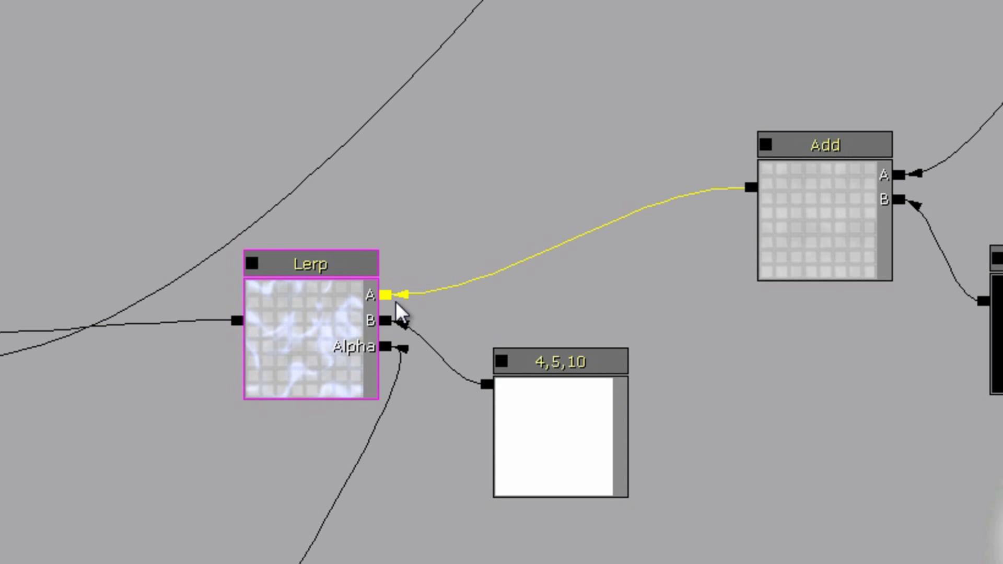
pyautogui.click(816, 221)
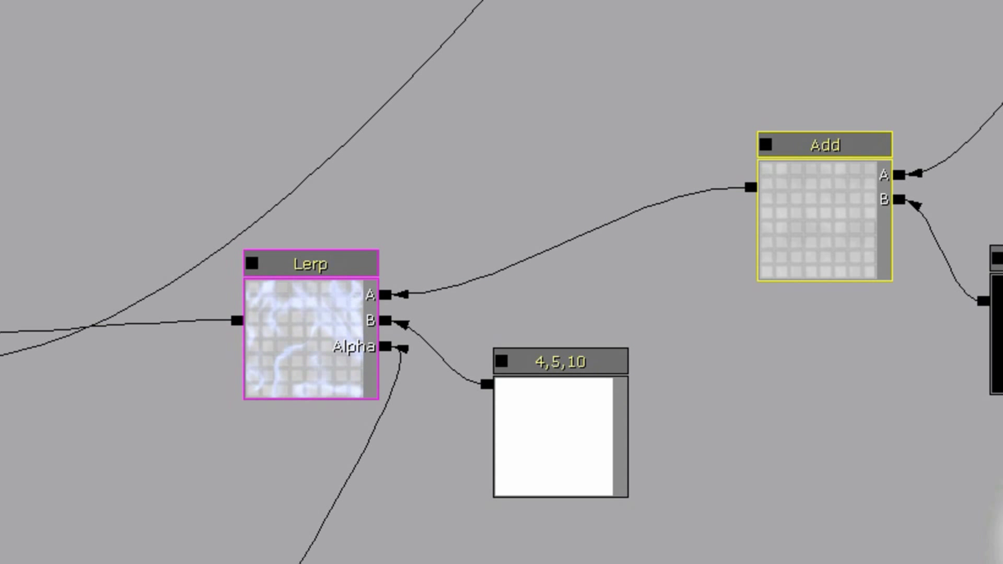
pyautogui.click(921, 206)
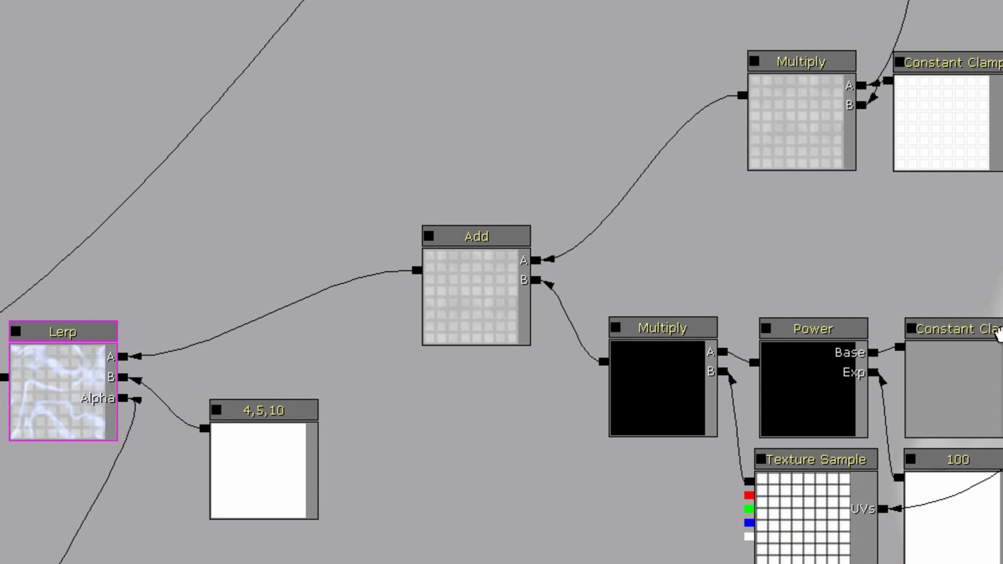
pyautogui.moveTo(188, 330); pyautogui.dragTo(586, 282)
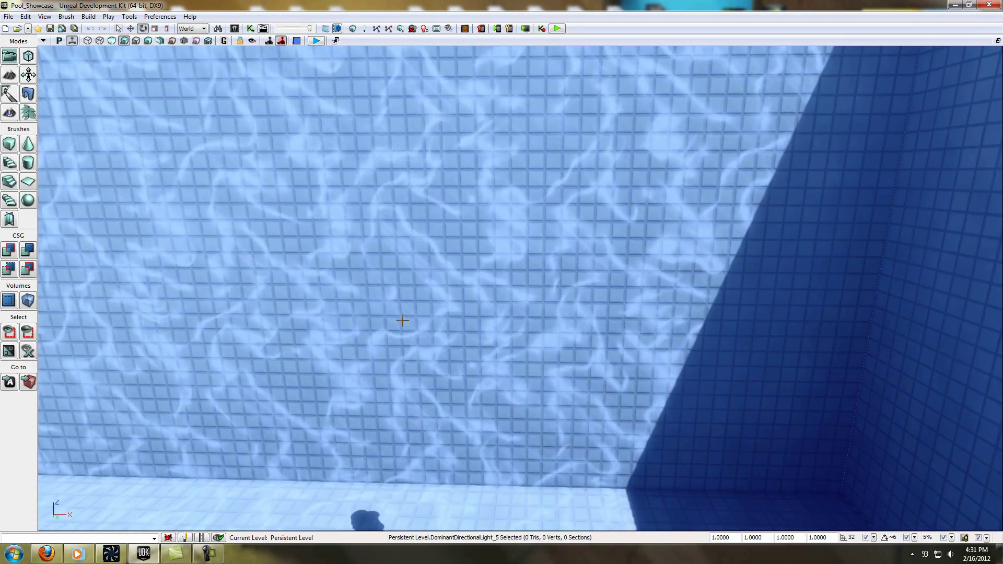
# Inspect the armoured character in the Pool_Showcase level against the pool walls, comparing the caustics on both from several angles.
pyautogui.moveTo(399, 318); pyautogui.dragTo(802, 332, button='right')
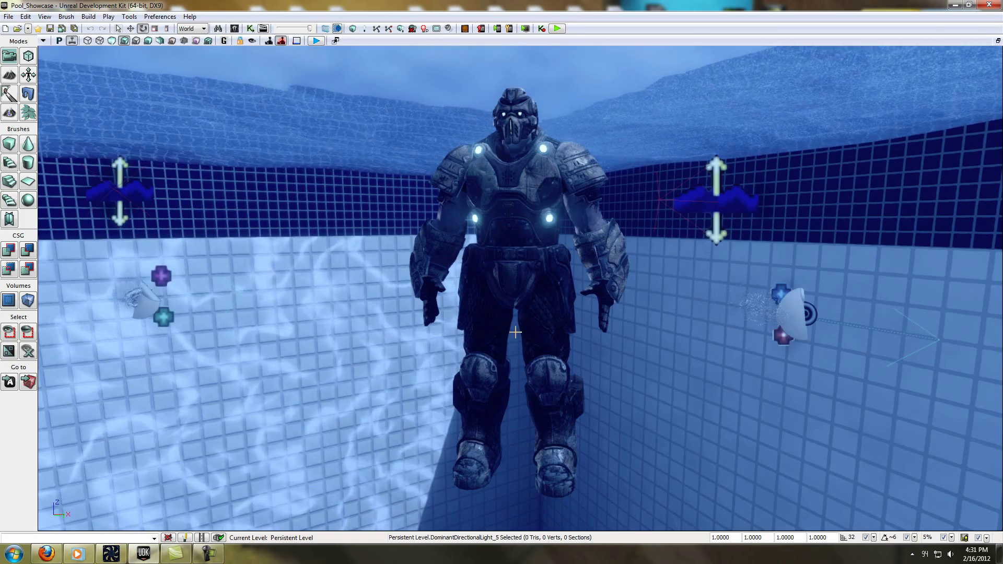
pyautogui.moveTo(516, 340); pyautogui.dragTo(517, 339, button='right')
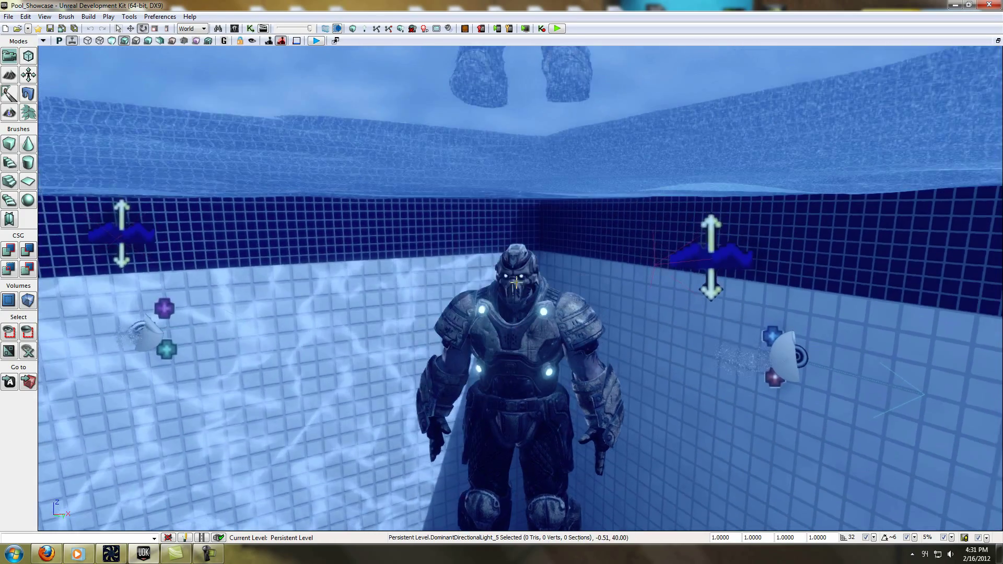
pyautogui.moveTo(516, 283); pyautogui.dragTo(466, 390, button='middle')
pyautogui.moveTo(466, 390); pyautogui.dragTo(265, 260, button='right')
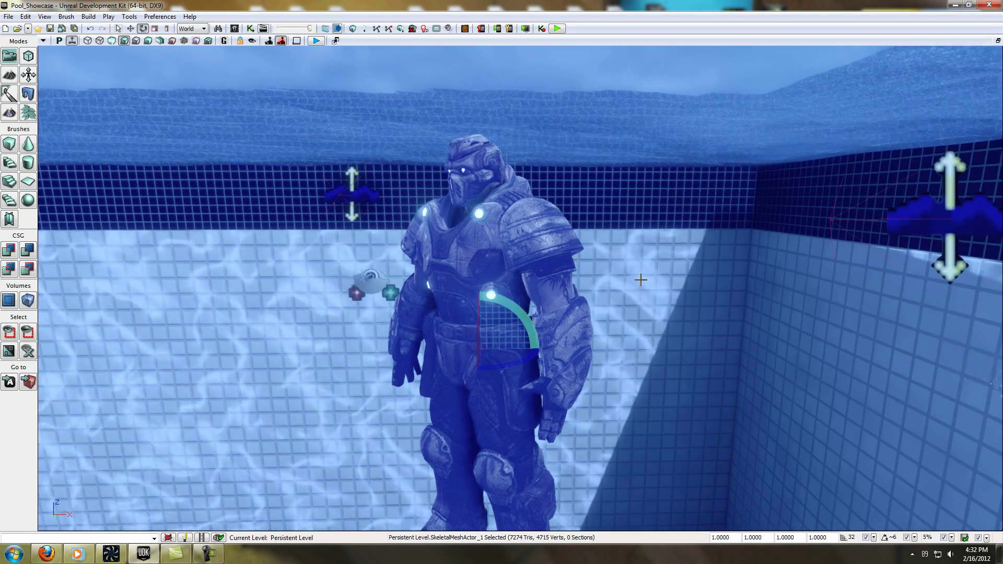
pyautogui.moveTo(643, 279); pyautogui.dragTo(641, 293, button='right')
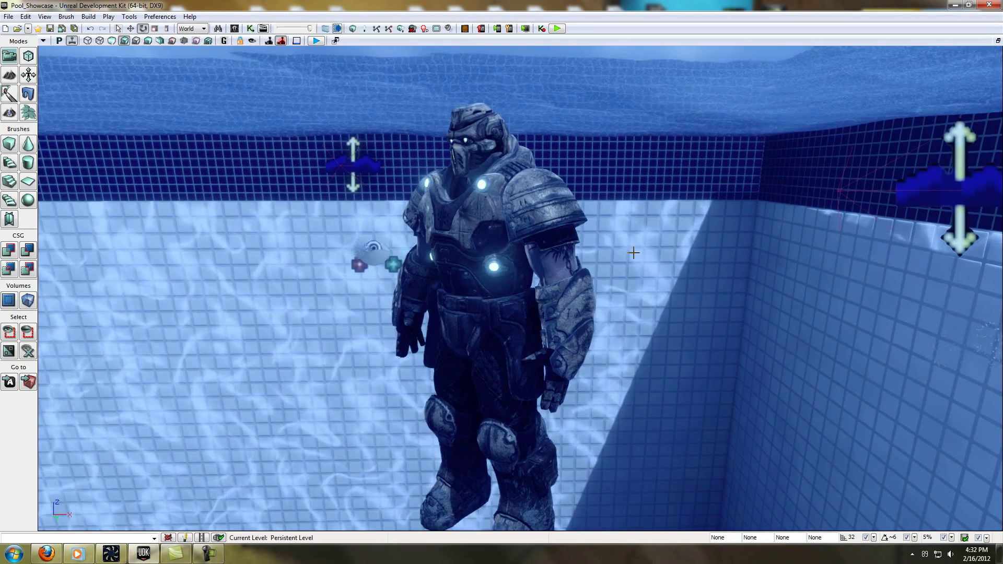
pyautogui.hotkey('ctrl', 'z')
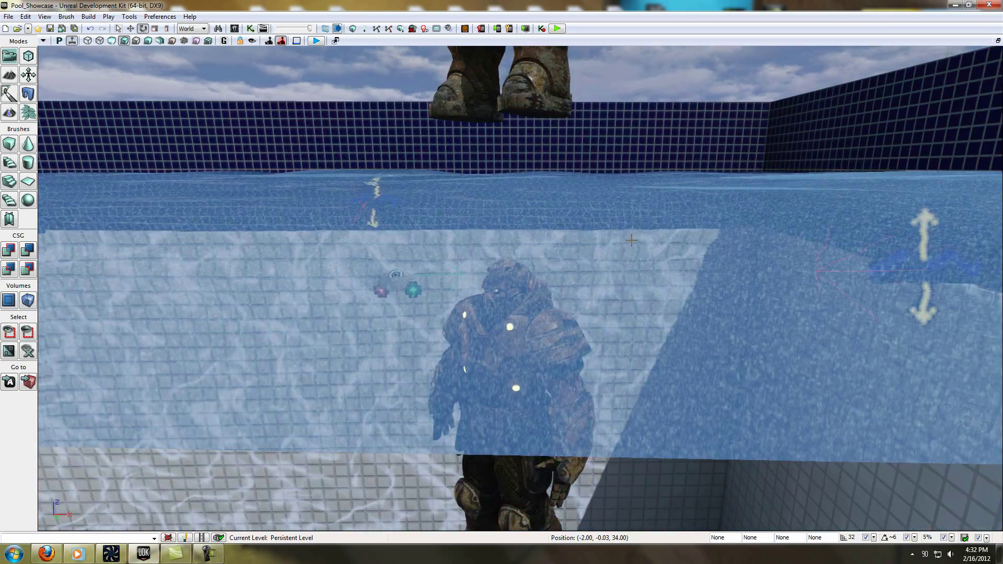
pyautogui.moveTo(631, 240); pyautogui.dragTo(631, 227, button='right')
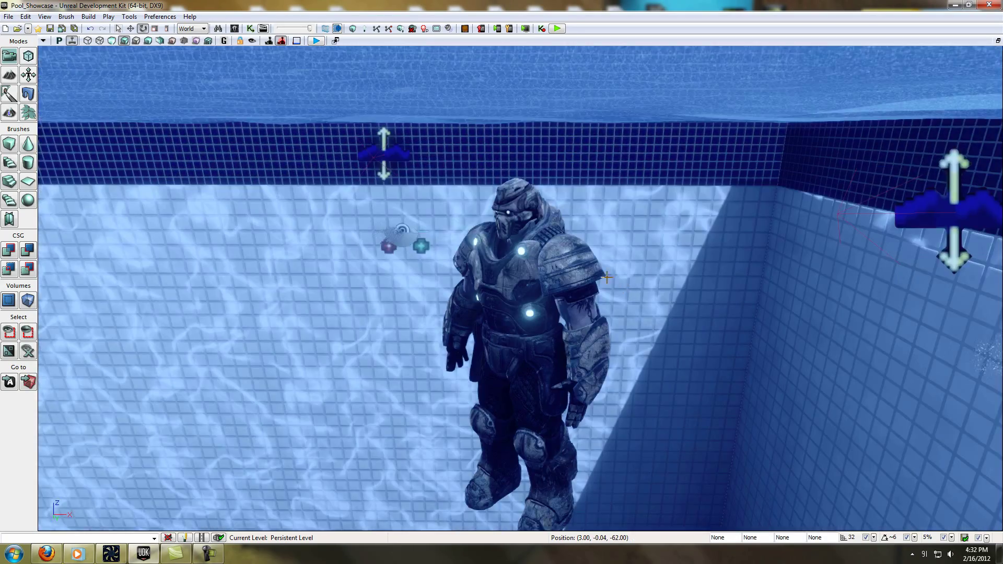
pyautogui.moveTo(606, 278); pyautogui.dragTo(582, 272, button='right')
pyautogui.moveTo(444, 278); pyautogui.dragTo(360, 289, button='right')
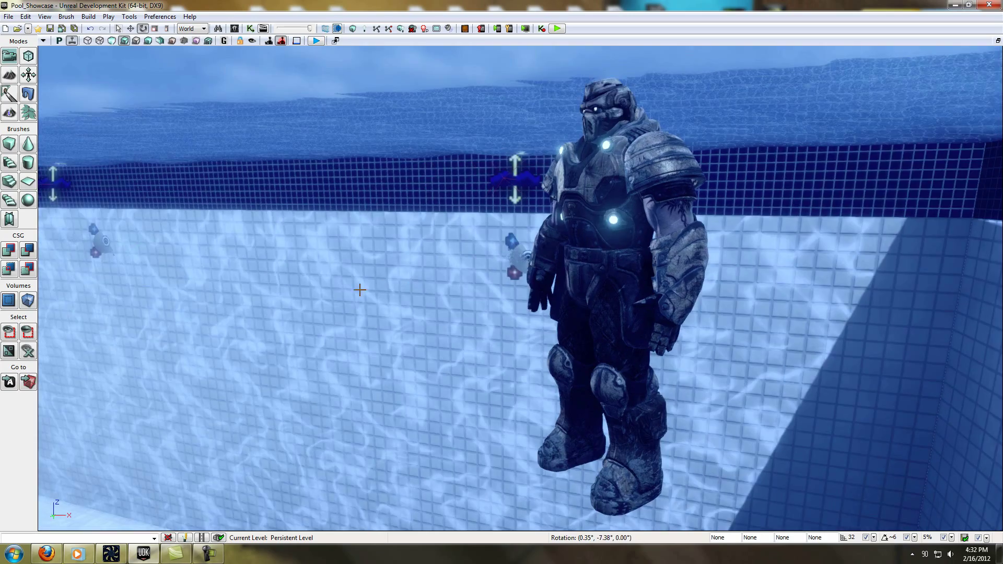